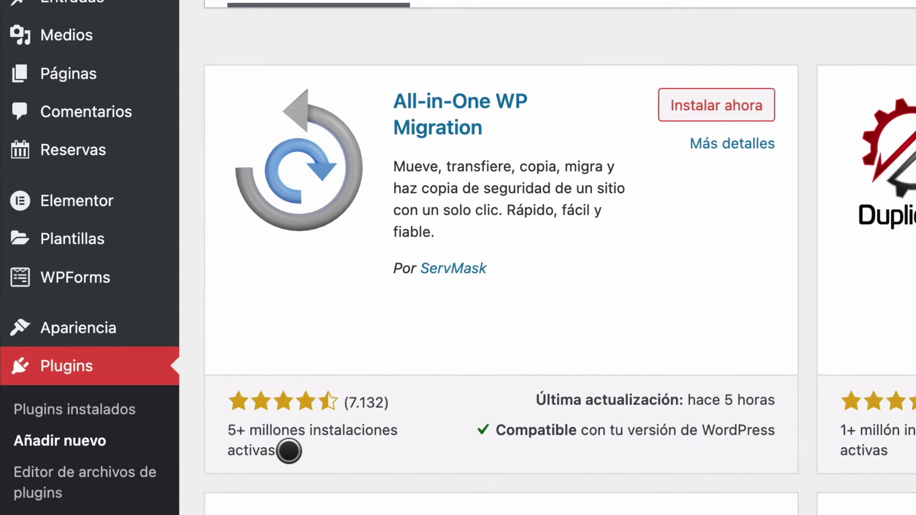
Read through the user reviews and star ratings on the WPvivid Backup Plugin page
{"action": "left_click_drag", "start_coordinate": [288, 452], "coordinate": [222, 423]}
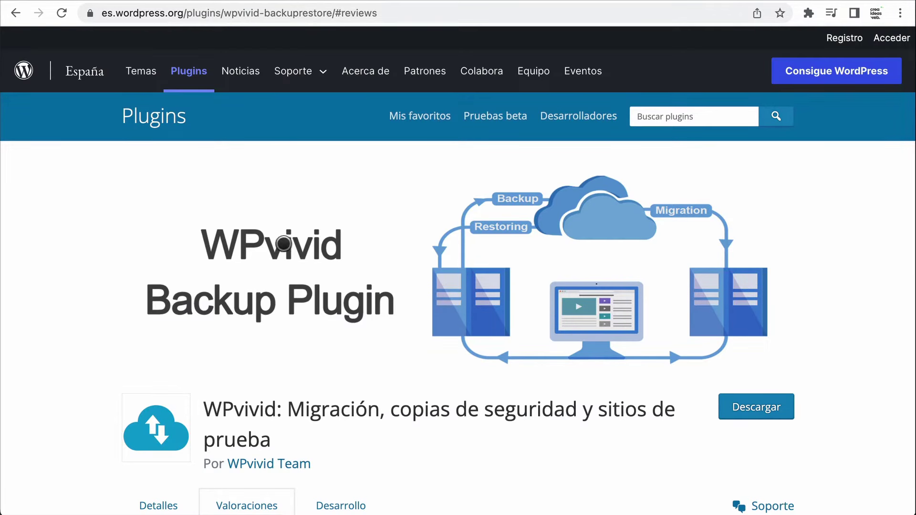
{"action": "scroll", "coordinate": [475, 291], "scroll_direction": "down", "scroll_amount": 8}
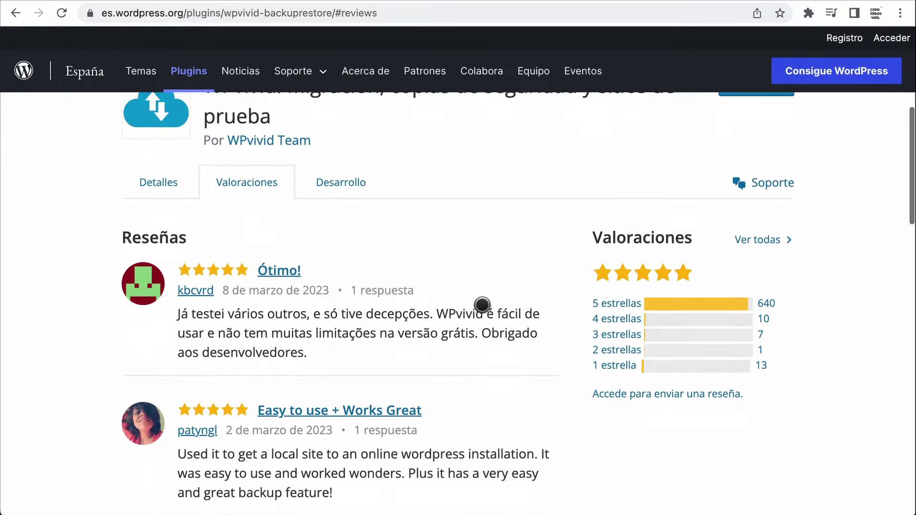
{"action": "scroll", "coordinate": [476, 429], "scroll_direction": "down", "scroll_amount": 4}
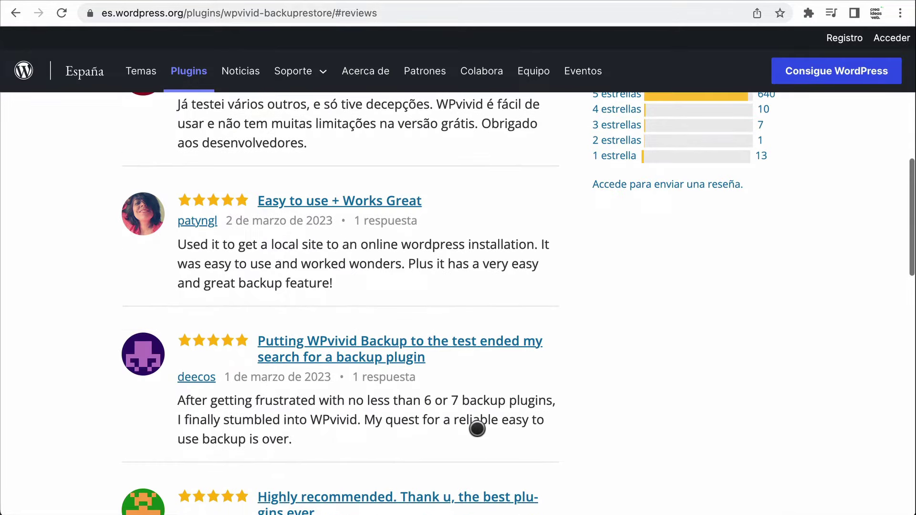
{"action": "scroll", "coordinate": [477, 429], "scroll_direction": "down", "scroll_amount": 5}
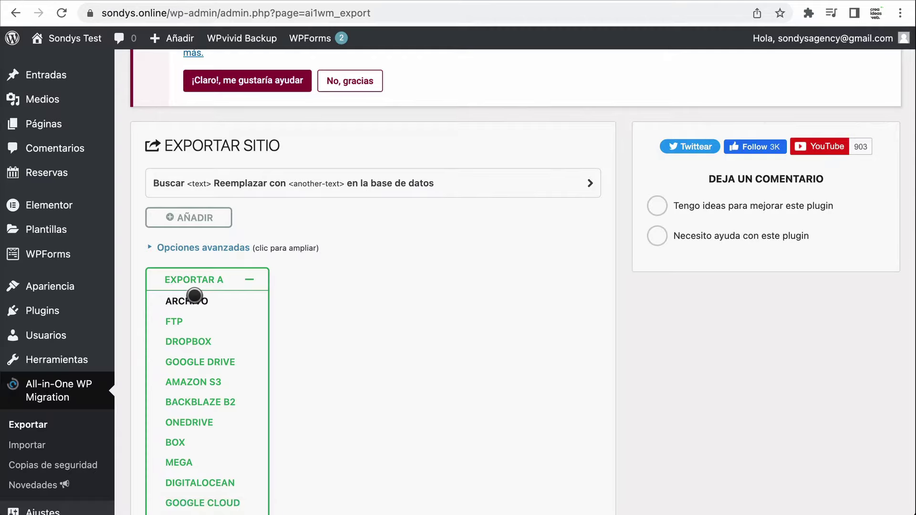
{"action": "left_click", "coordinate": [193, 298]}
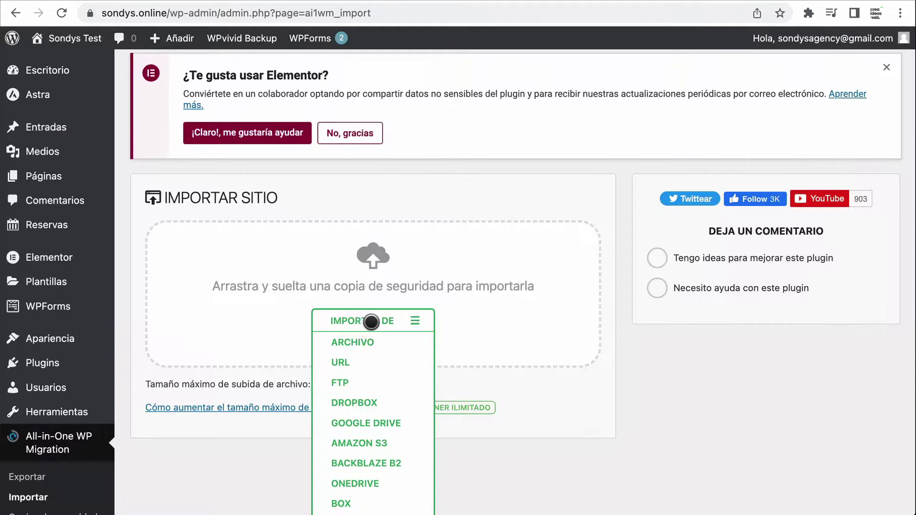
{"action": "left_click", "coordinate": [368, 329]}
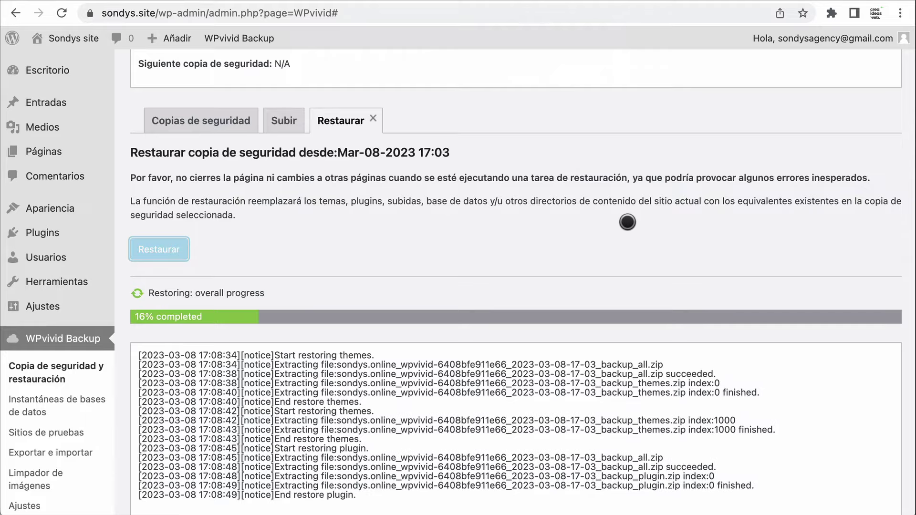
Look through the sondys.com PDF guide page, the YouTube video description links and the free website installation page
{"action": "scroll", "coordinate": [594, 230], "scroll_direction": "down", "scroll_amount": 5}
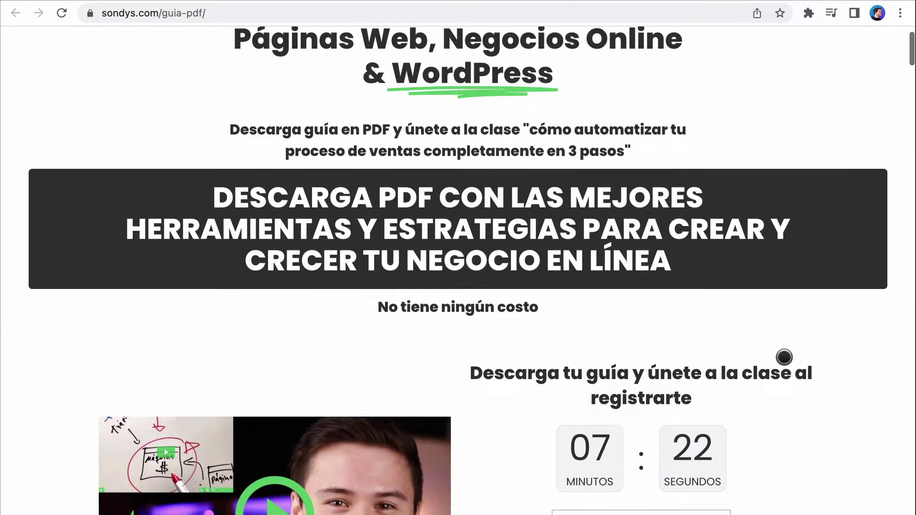
{"action": "scroll", "coordinate": [784, 357], "scroll_direction": "down", "scroll_amount": 5}
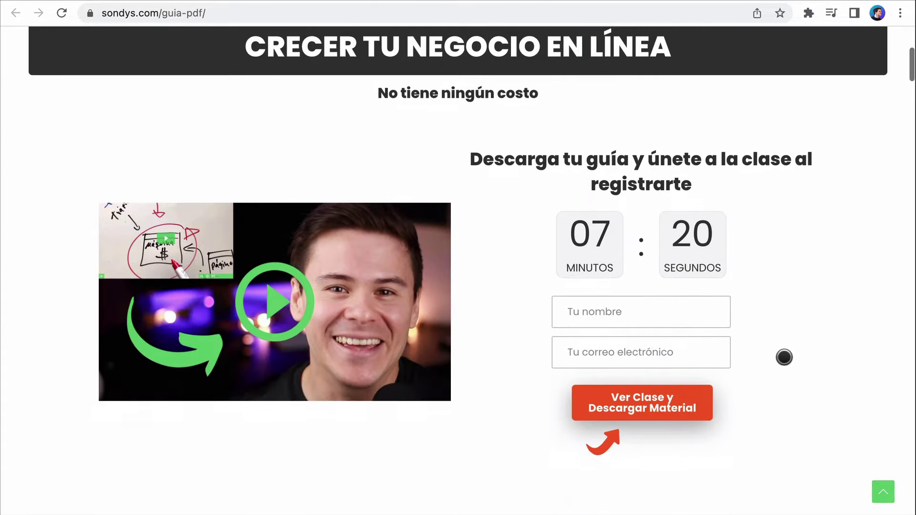
{"action": "scroll", "coordinate": [781, 232], "scroll_direction": "down", "scroll_amount": 8}
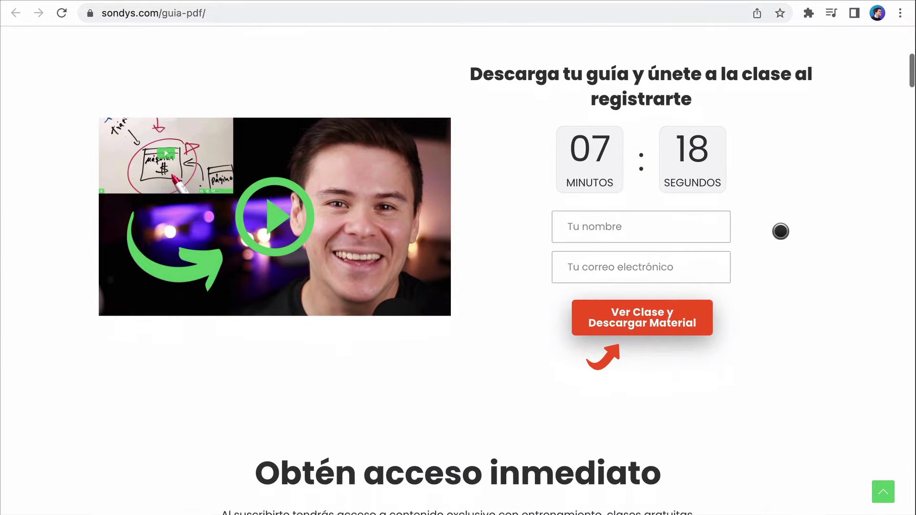
{"action": "scroll", "coordinate": [780, 231], "scroll_direction": "down", "scroll_amount": 6}
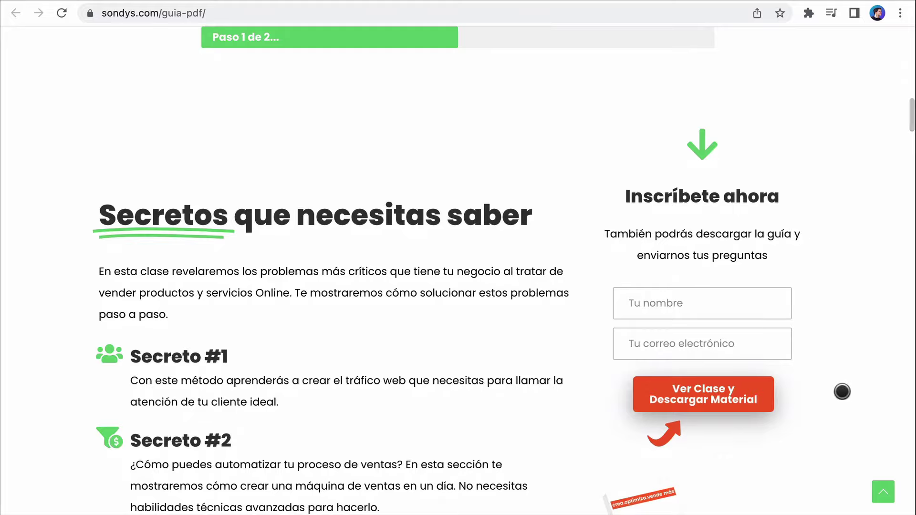
{"action": "scroll", "coordinate": [842, 392], "scroll_direction": "down", "scroll_amount": 3}
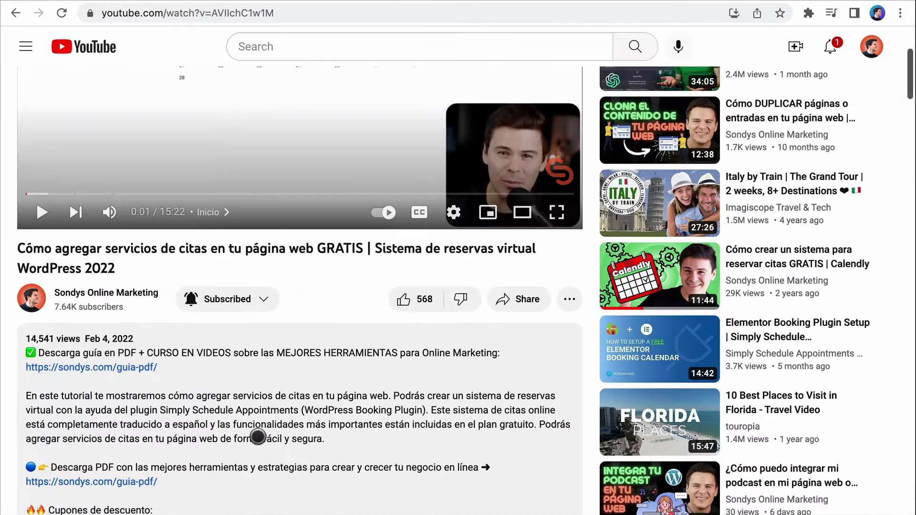
{"action": "scroll", "coordinate": [277, 434], "scroll_direction": "down", "scroll_amount": 3}
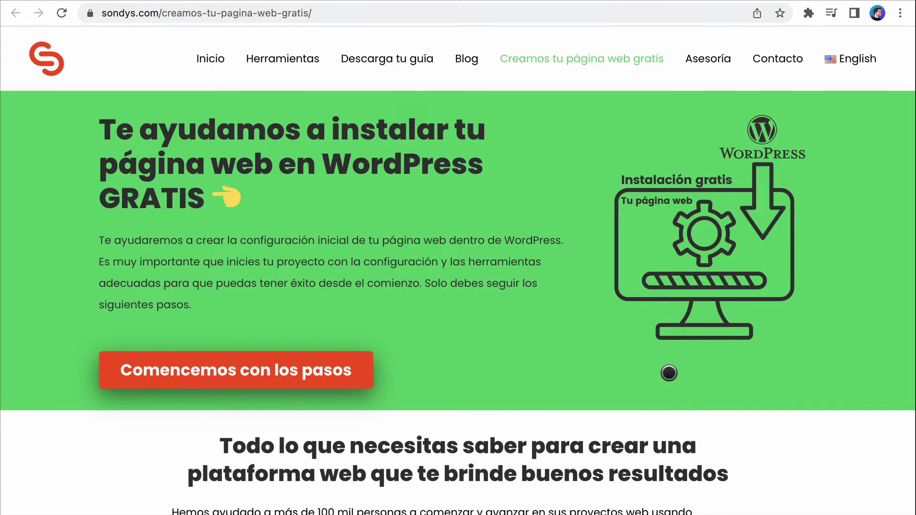
{"action": "scroll", "coordinate": [669, 372], "scroll_direction": "down", "scroll_amount": 9}
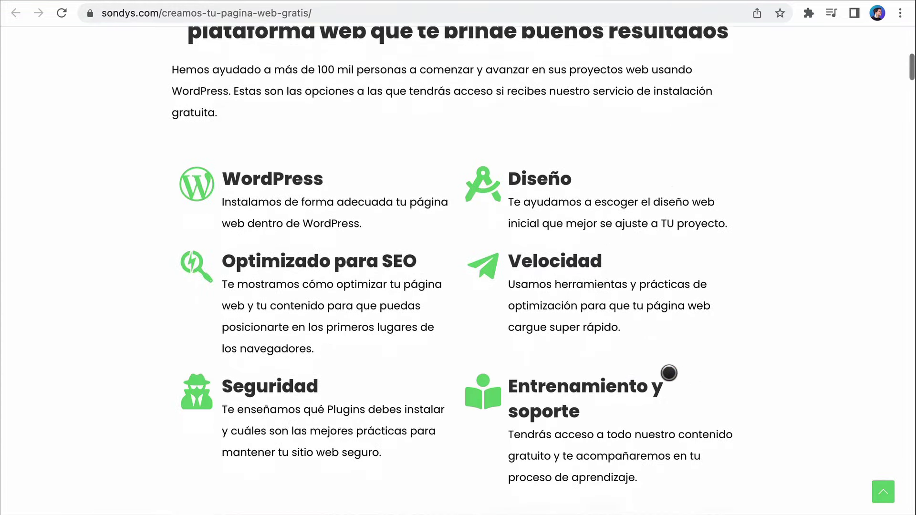
{"action": "scroll", "coordinate": [669, 373], "scroll_direction": "down", "scroll_amount": 6}
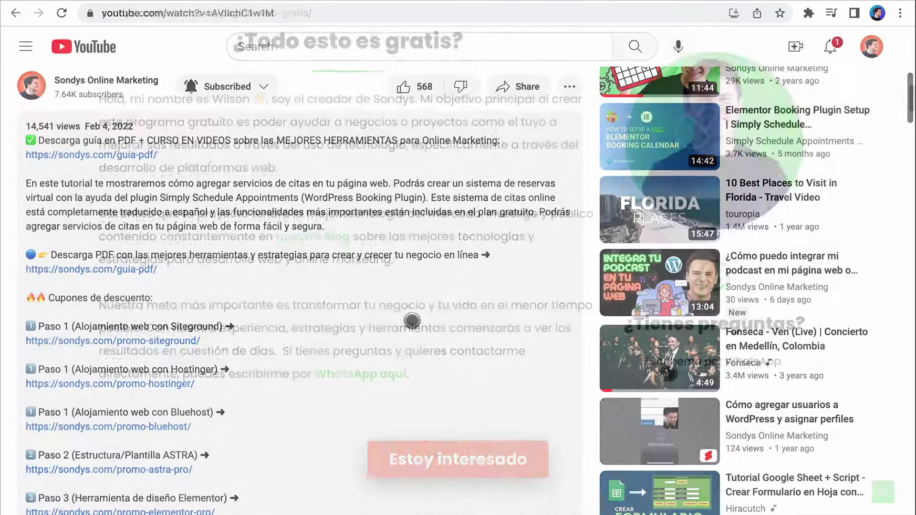
{"action": "scroll", "coordinate": [276, 354], "scroll_direction": "down", "scroll_amount": 3}
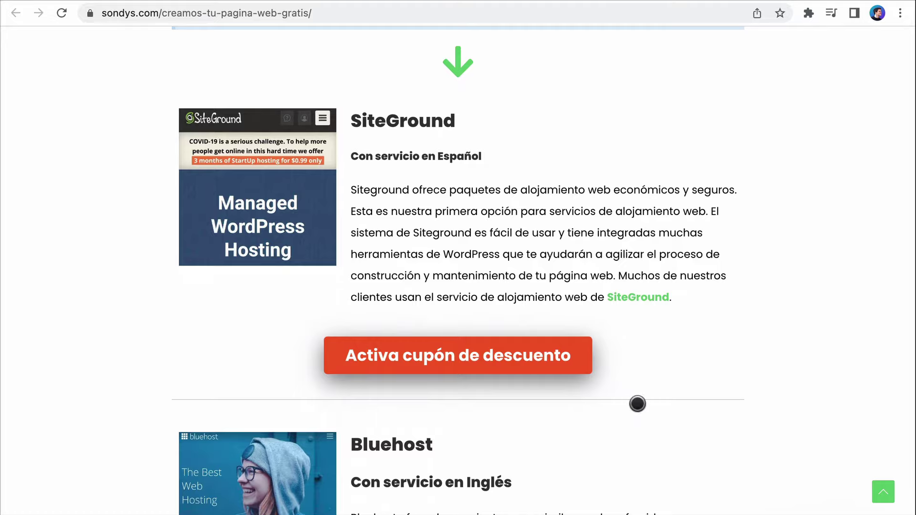
{"action": "scroll", "coordinate": [637, 405], "scroll_direction": "down", "scroll_amount": 10}
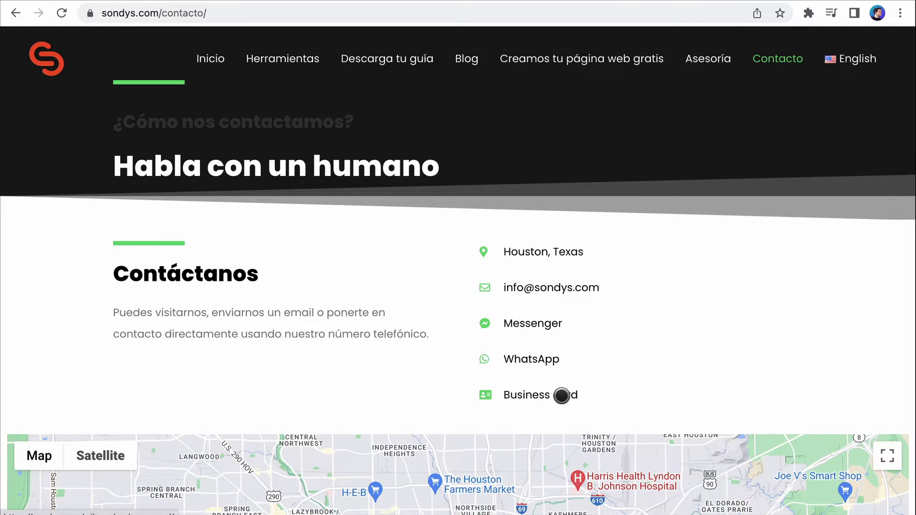
Open the business card from the sondys.com contact page and review its contact options
{"action": "left_click", "coordinate": [561, 395]}
{"action": "scroll", "coordinate": [660, 399], "scroll_direction": "down", "scroll_amount": 3}
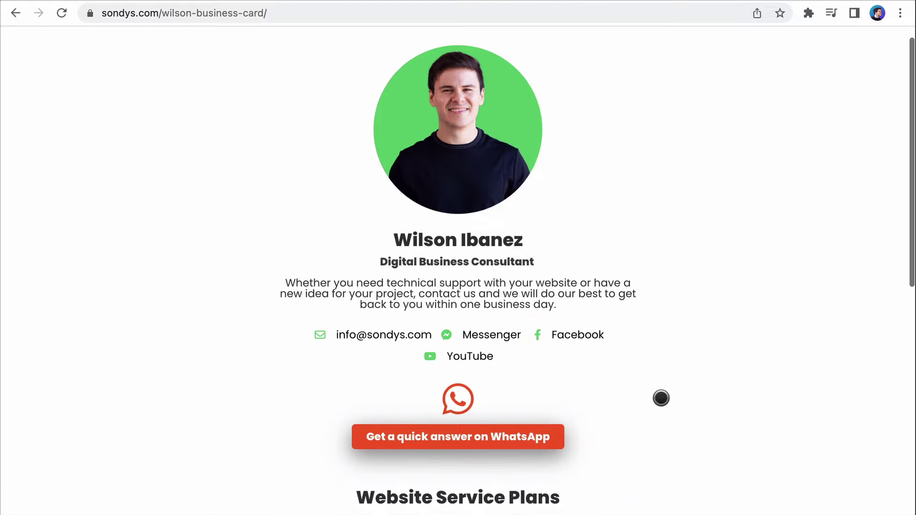
{"action": "scroll", "coordinate": [751, 460], "scroll_direction": "down", "scroll_amount": 3}
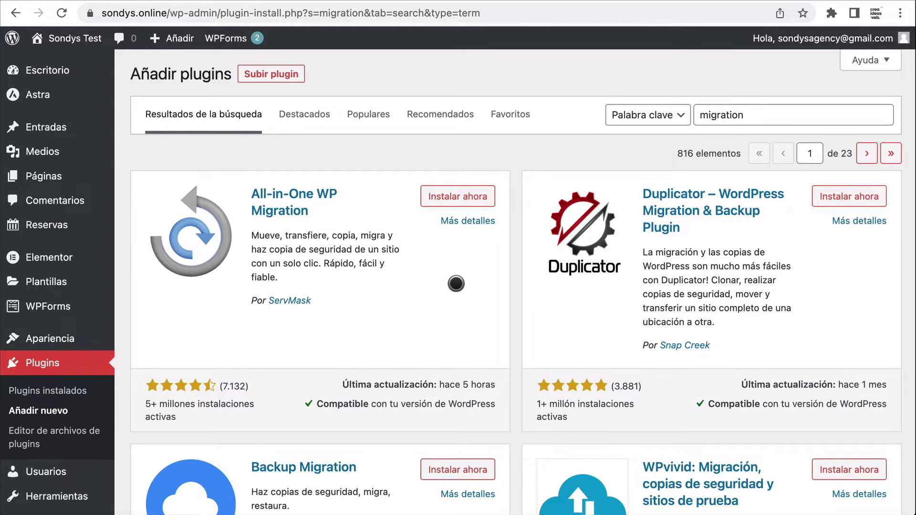
View the details of the All-in-One WP Migration plugin, read its description and ratings, and close them
{"action": "left_click", "coordinate": [466, 220]}
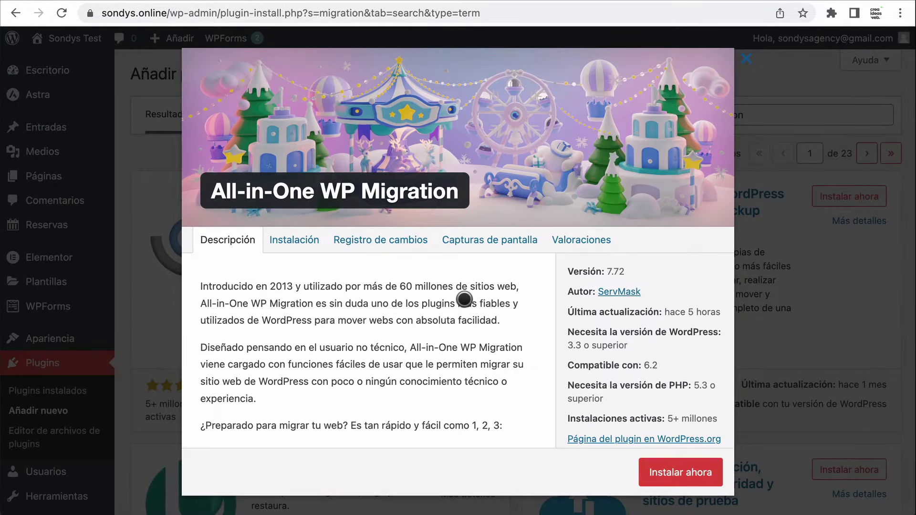
{"action": "scroll", "coordinate": [413, 310], "scroll_direction": "down", "scroll_amount": 5}
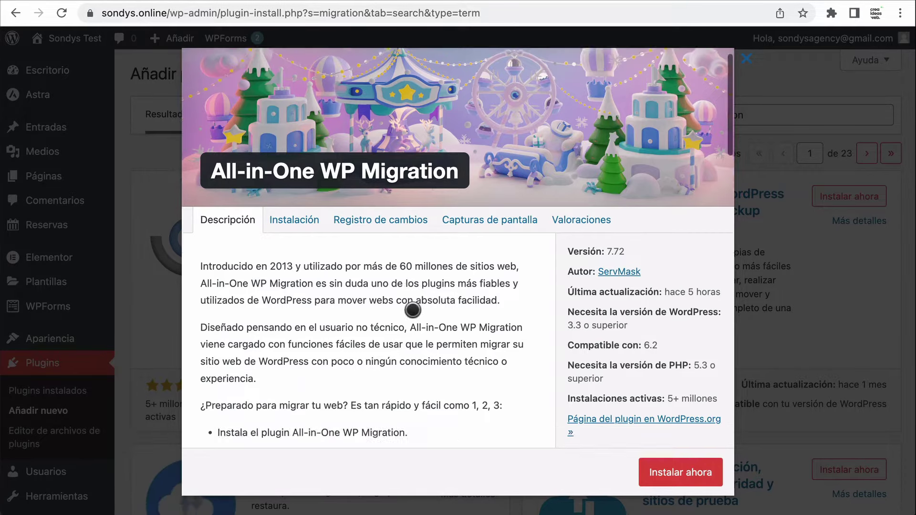
{"action": "scroll", "coordinate": [412, 310], "scroll_direction": "down", "scroll_amount": 4}
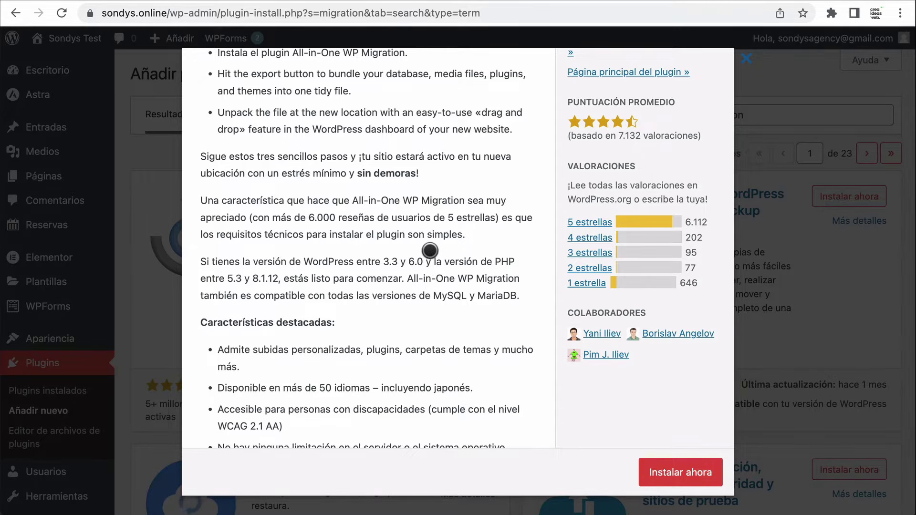
{"action": "scroll", "coordinate": [430, 250], "scroll_direction": "up", "scroll_amount": 9}
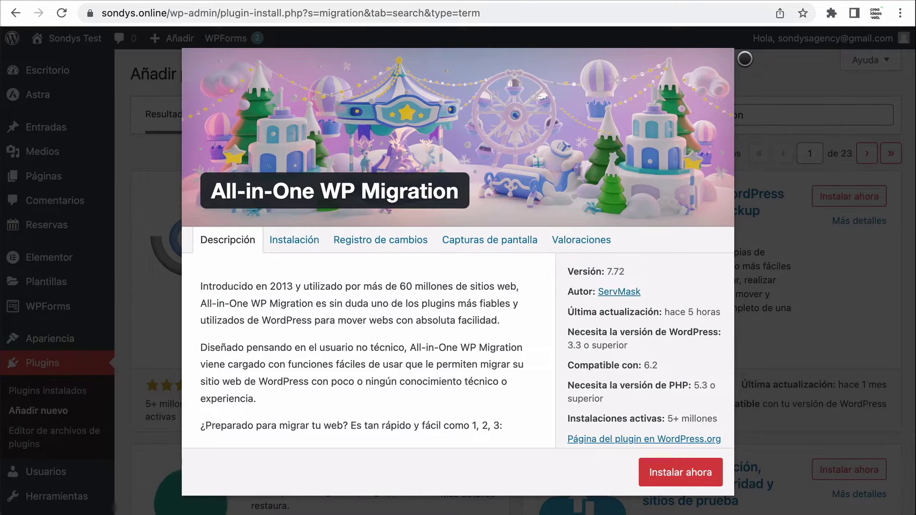
{"action": "left_click", "coordinate": [745, 58]}
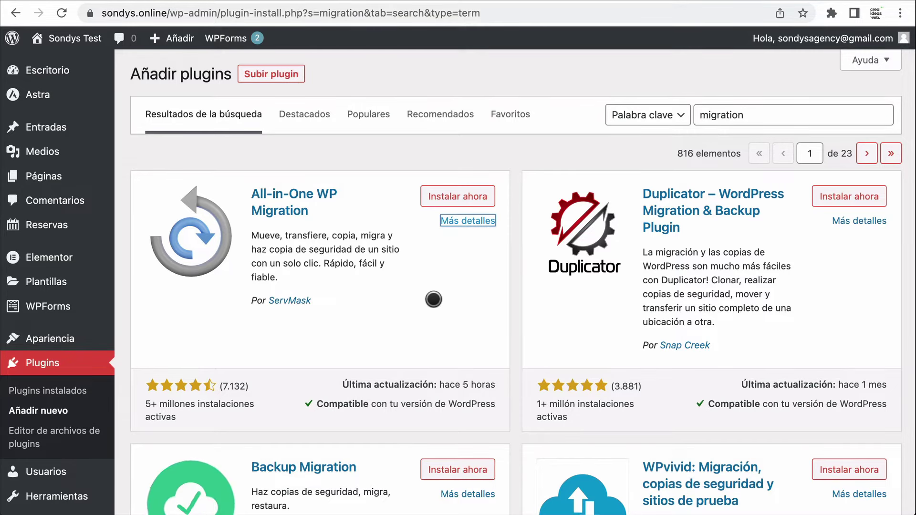
Search the plugin directory for wpvivid, and install and activate WPvivid: Migración, copias de seguridad y sitios de prueba
{"action": "double_click", "coordinate": [727, 114]}
{"action": "type", "text": "wp vi"}
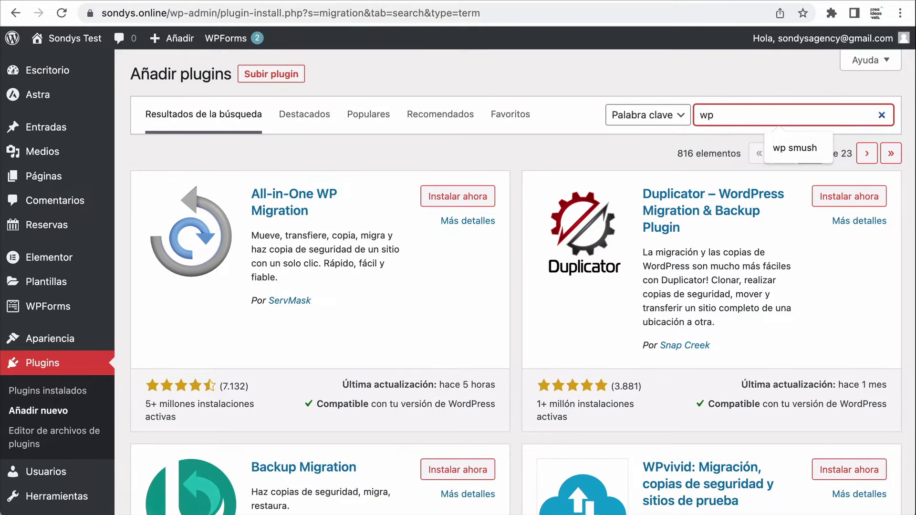
{"action": "type", "text": "vid"}
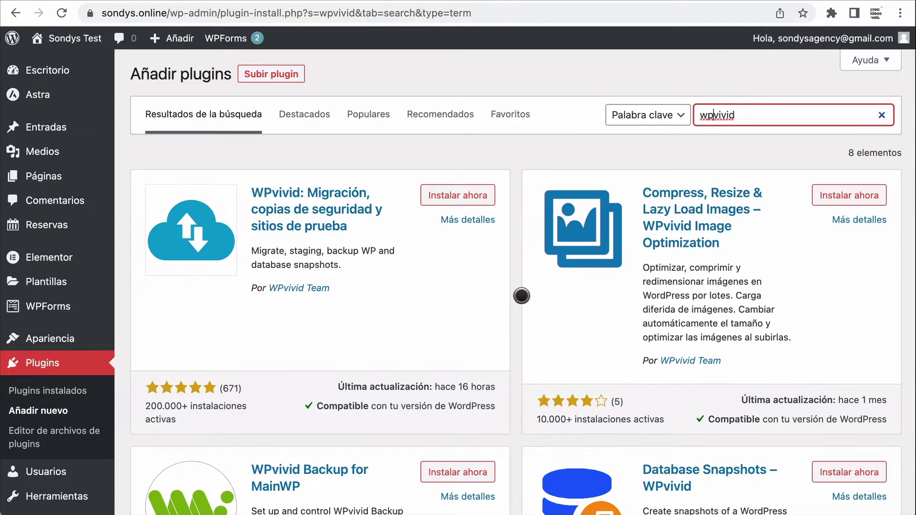
{"action": "left_click", "coordinate": [513, 262]}
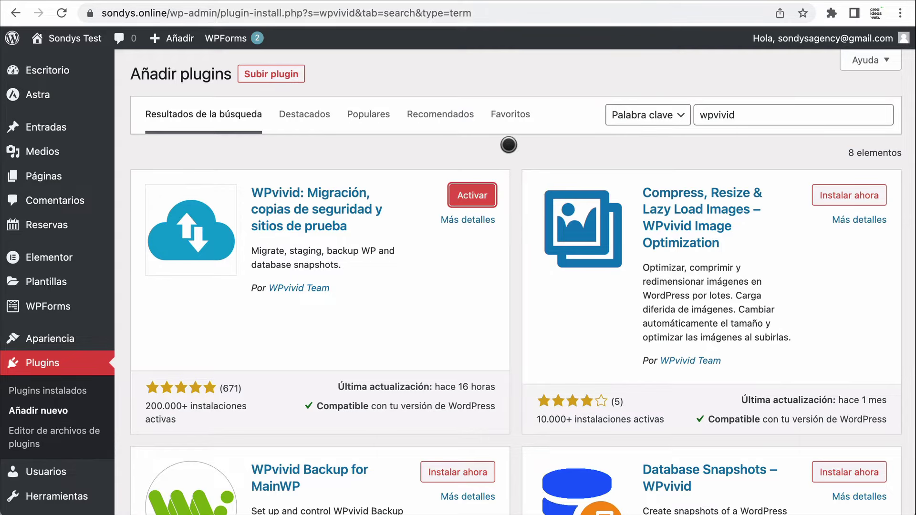
{"action": "left_click", "coordinate": [473, 193]}
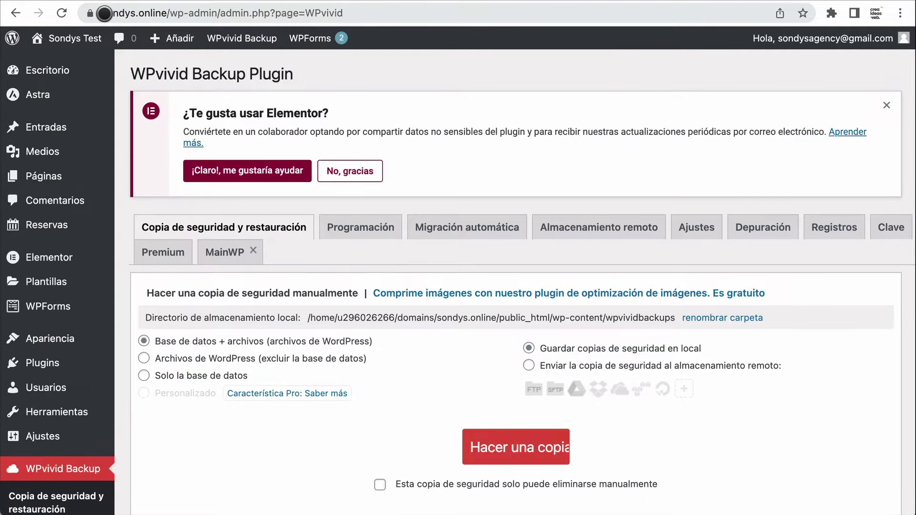
Load sondys.online in the browser and look over the home page of the site
{"action": "left_click", "coordinate": [346, 13]}
{"action": "type", "text": "sondys.online"}
{"action": "key", "text": "Return"}
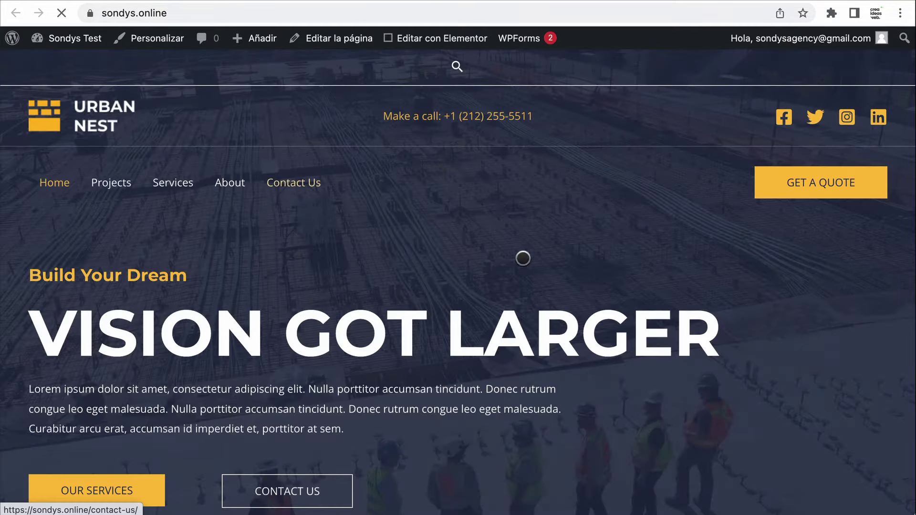
{"action": "scroll", "coordinate": [463, 289], "scroll_direction": "down", "scroll_amount": 10}
{"action": "scroll", "coordinate": [462, 288], "scroll_direction": "down", "scroll_amount": 10}
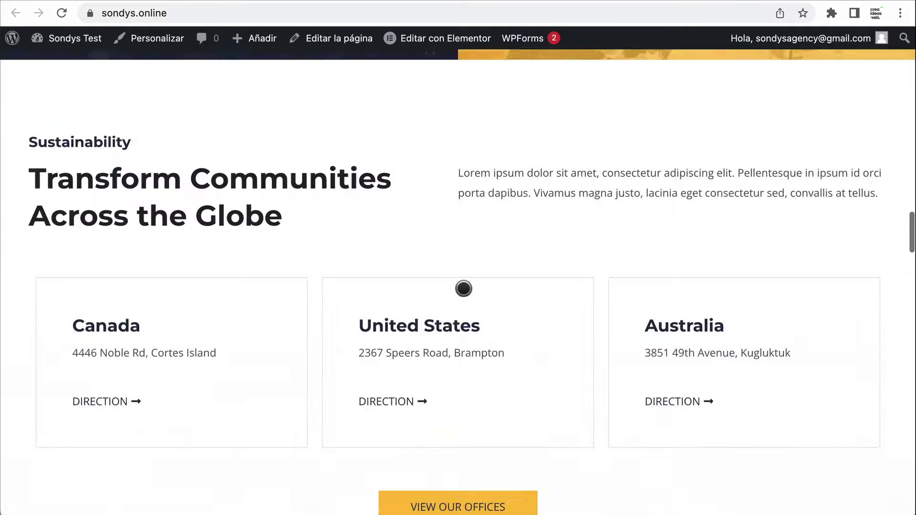
{"action": "scroll", "coordinate": [463, 289], "scroll_direction": "up", "scroll_amount": 20}
{"action": "scroll", "coordinate": [561, 243], "scroll_direction": "down", "scroll_amount": 1}
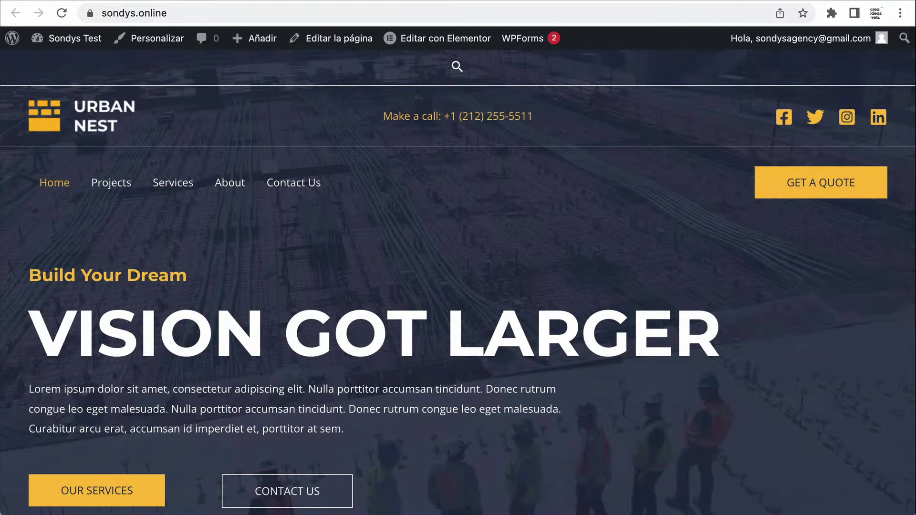
Visit the sondys.site home page from its dashboard, look it over, and return to the WPvivid Backup page of sondys.online
{"action": "left_click", "coordinate": [592, 1]}
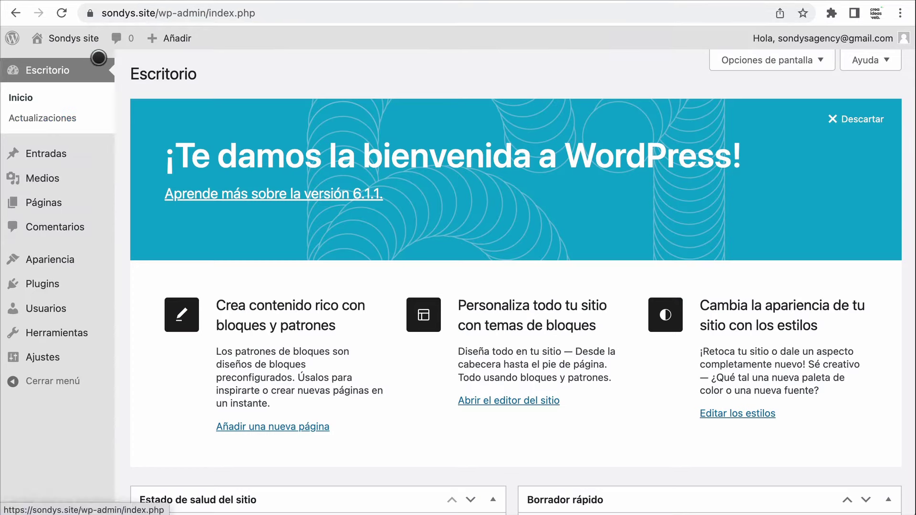
{"action": "mouse_move", "coordinate": [82, 44]}
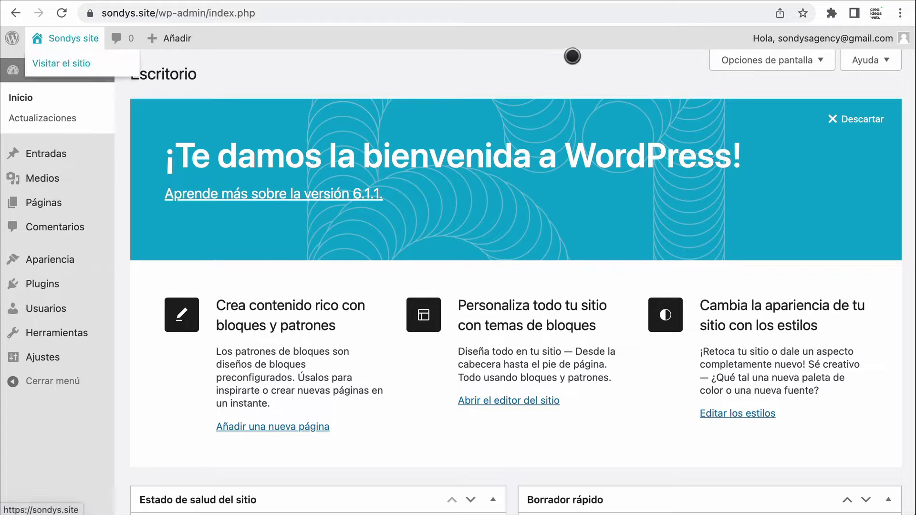
{"action": "scroll", "coordinate": [525, 319], "scroll_direction": "down", "scroll_amount": 10}
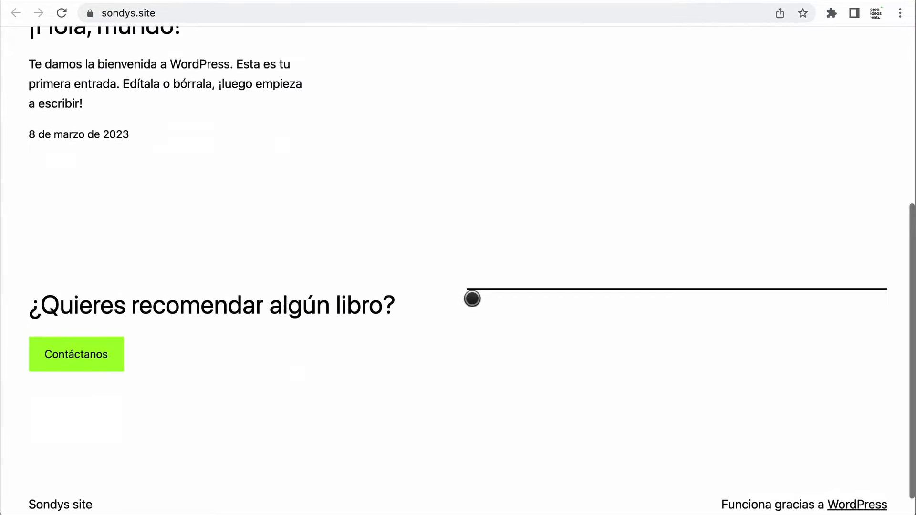
{"action": "scroll", "coordinate": [515, 287], "scroll_direction": "up", "scroll_amount": 10}
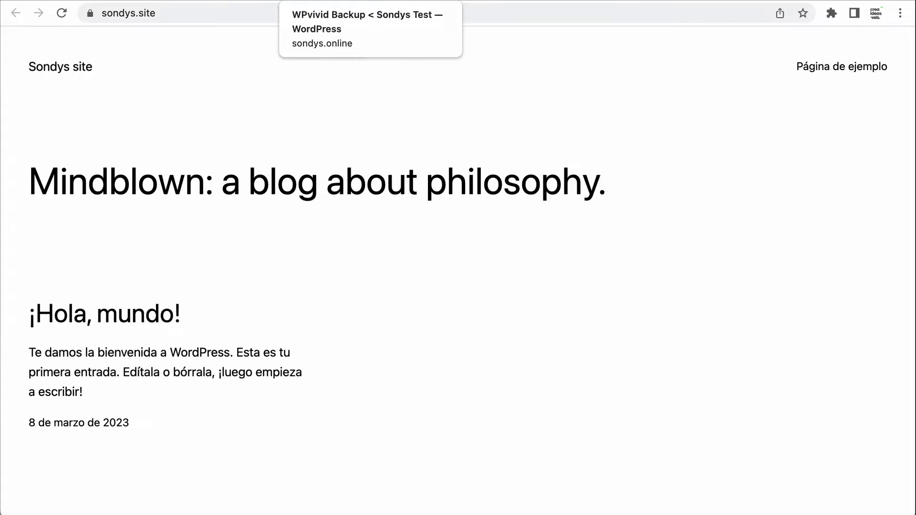
{"action": "left_click", "coordinate": [324, 0]}
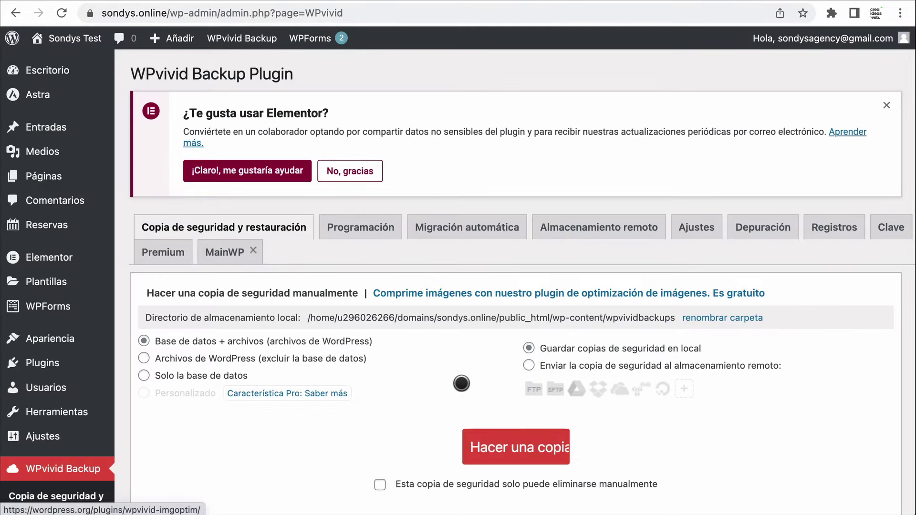
{"action": "scroll", "coordinate": [386, 415], "scroll_direction": "down", "scroll_amount": 5}
{"action": "scroll", "coordinate": [389, 305], "scroll_direction": "up", "scroll_amount": 4}
{"action": "scroll", "coordinate": [386, 386], "scroll_direction": "up", "scroll_amount": 2}
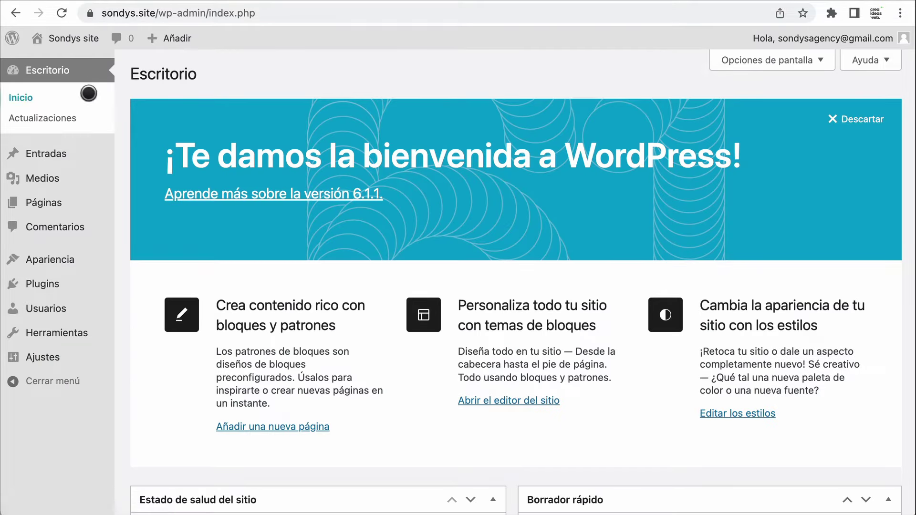
In the sondys.site dashboard, search the plugin directory for wpvivid, and install and activate the WPvivid backup plugin
{"action": "left_click", "coordinate": [43, 284]}
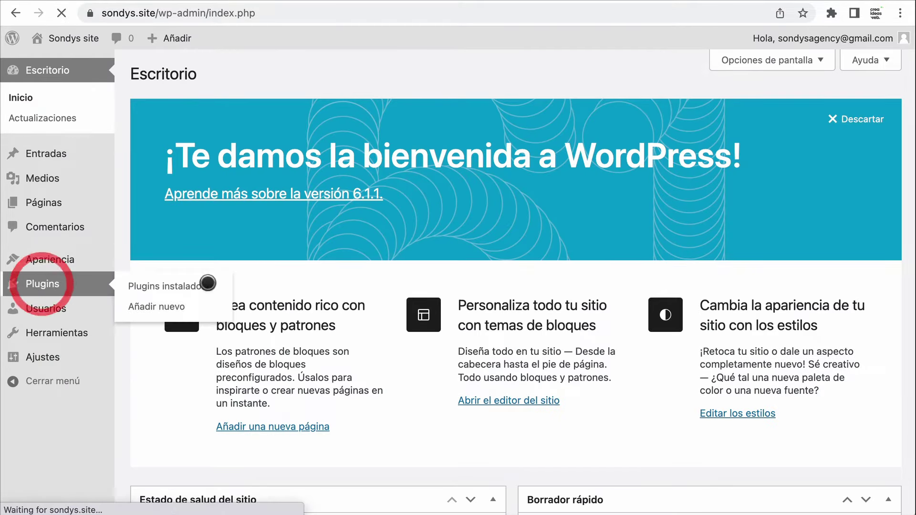
{"action": "left_click", "coordinate": [205, 74]}
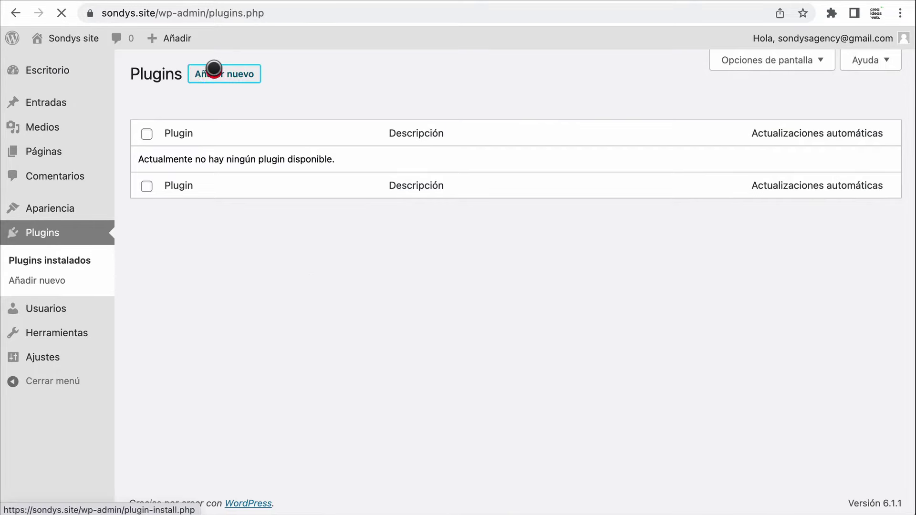
{"action": "type", "text": "vi"}
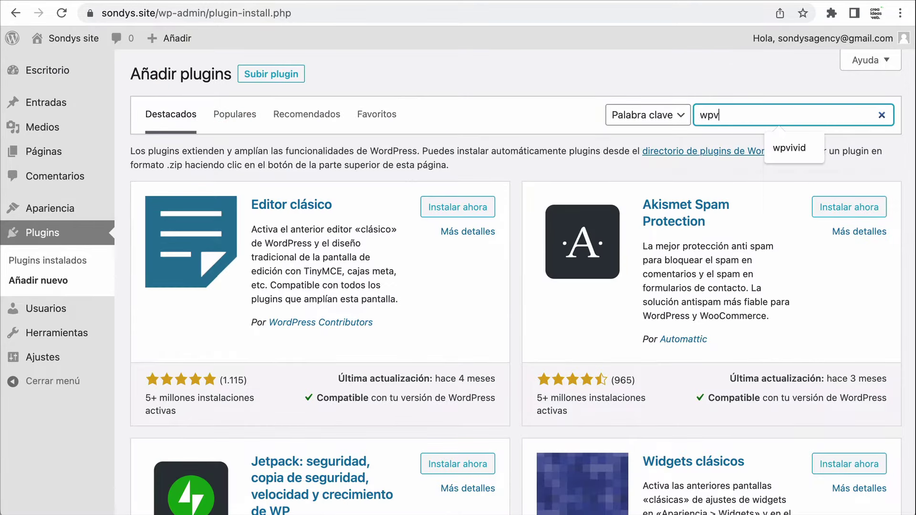
{"action": "type", "text": "vid"}
{"action": "left_click", "coordinate": [458, 192]}
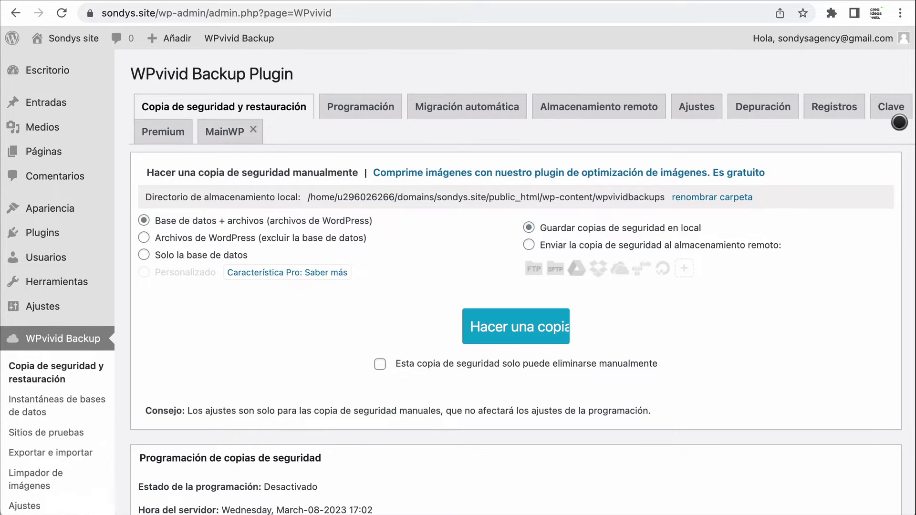
Generate a site key that expires in 8 hours in WPvivid on sondys.site and copy the whole key
{"action": "mouse_move", "coordinate": [152, 41]}
{"action": "left_click", "coordinate": [886, 107]}
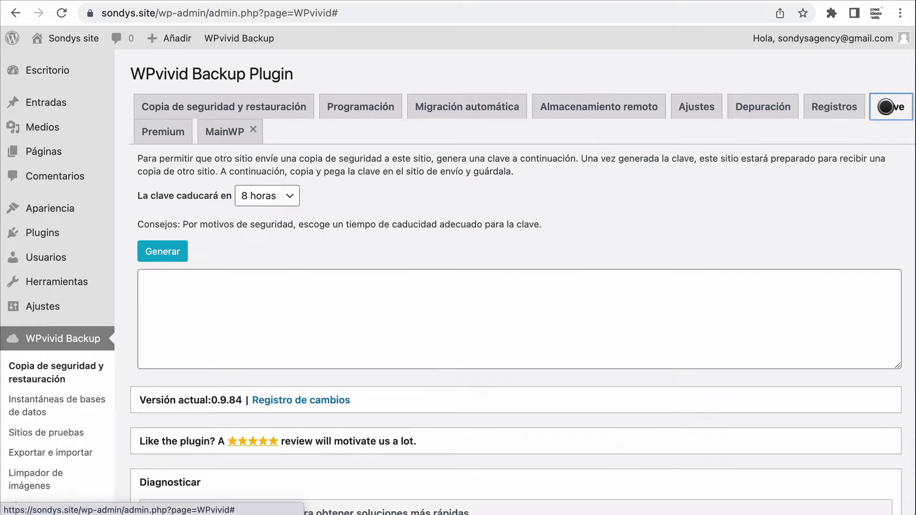
{"action": "left_click", "coordinate": [171, 253]}
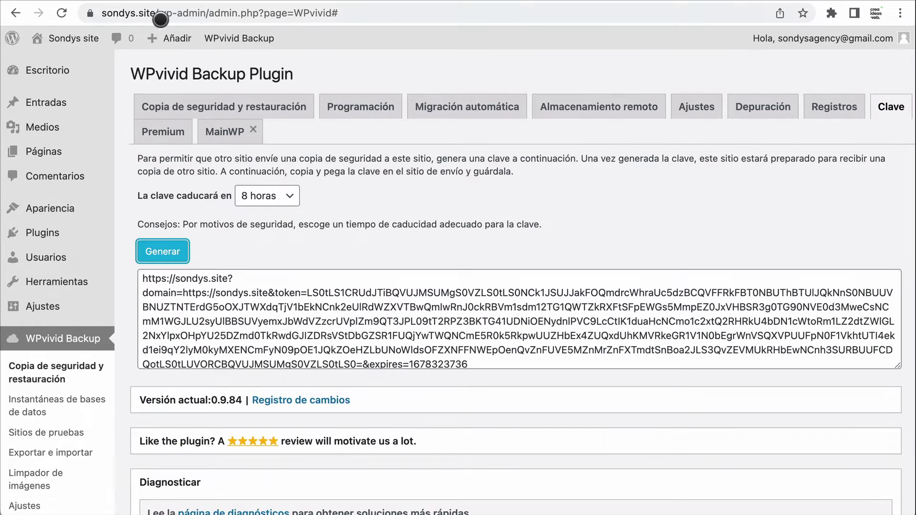
{"action": "triple_click", "coordinate": [463, 333]}
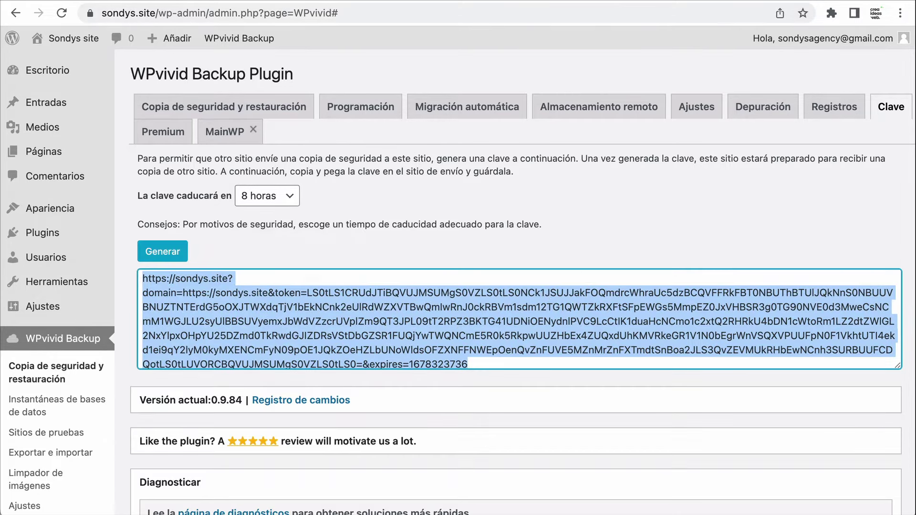
In WPvivid on sondys.online, paste the sondys.site key into the automatic migration key field and save it
{"action": "left_click", "coordinate": [325, 5]}
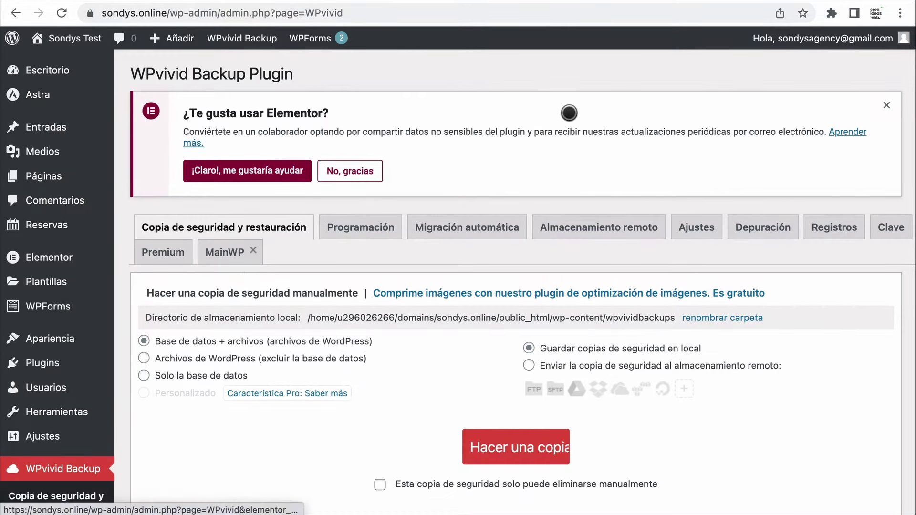
{"action": "left_click", "coordinate": [277, 228]}
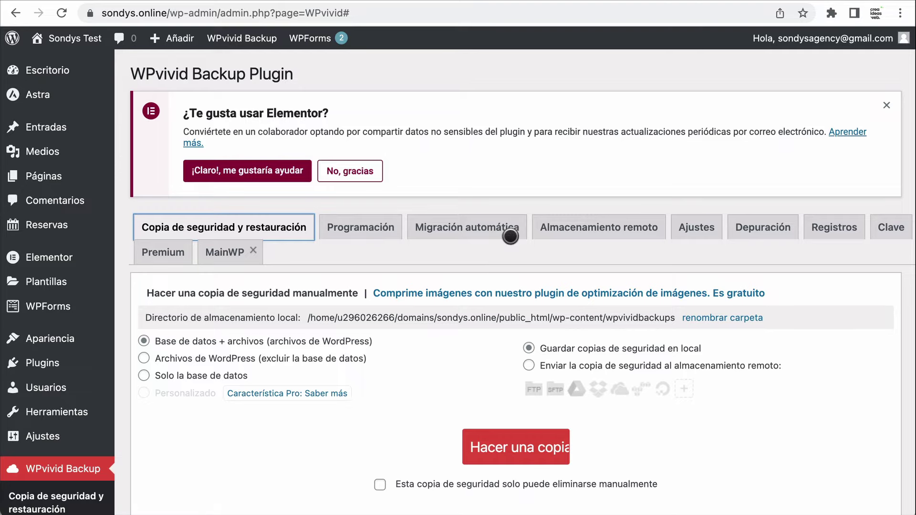
{"action": "left_click", "coordinate": [466, 230]}
{"action": "left_click", "coordinate": [234, 346]}
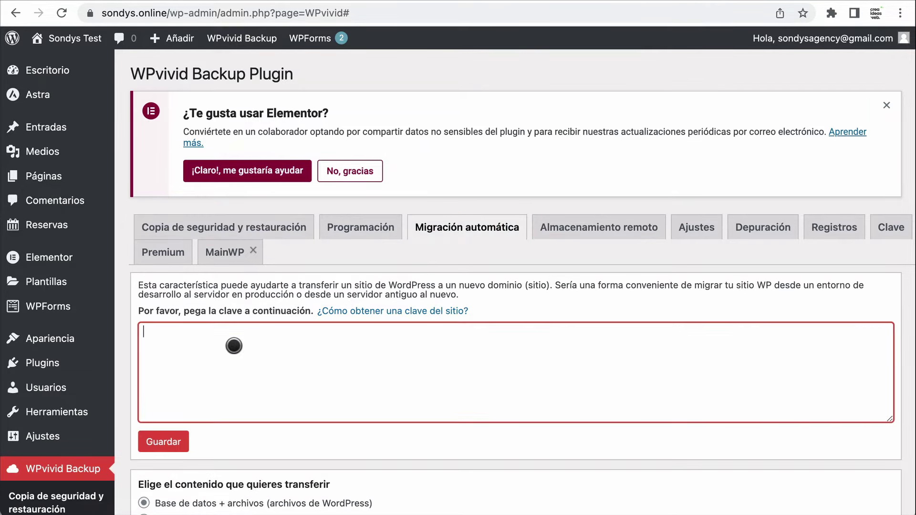
{"action": "key", "text": "super+v"}
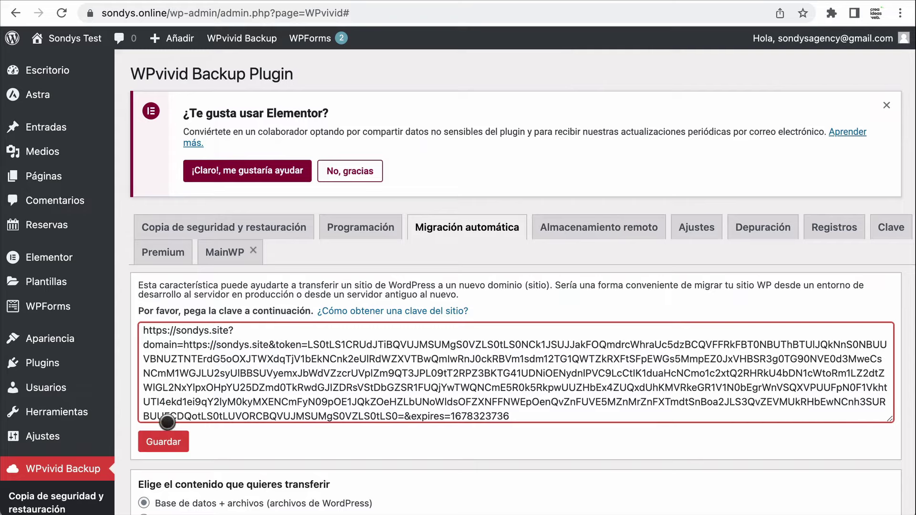
{"action": "left_click", "coordinate": [178, 441]}
Clone and transfer sondys.online to sondys.site with the content option Base de datos + archivos
{"action": "scroll", "coordinate": [347, 429], "scroll_direction": "down", "scroll_amount": 2}
{"action": "scroll", "coordinate": [347, 428], "scroll_direction": "down", "scroll_amount": 1}
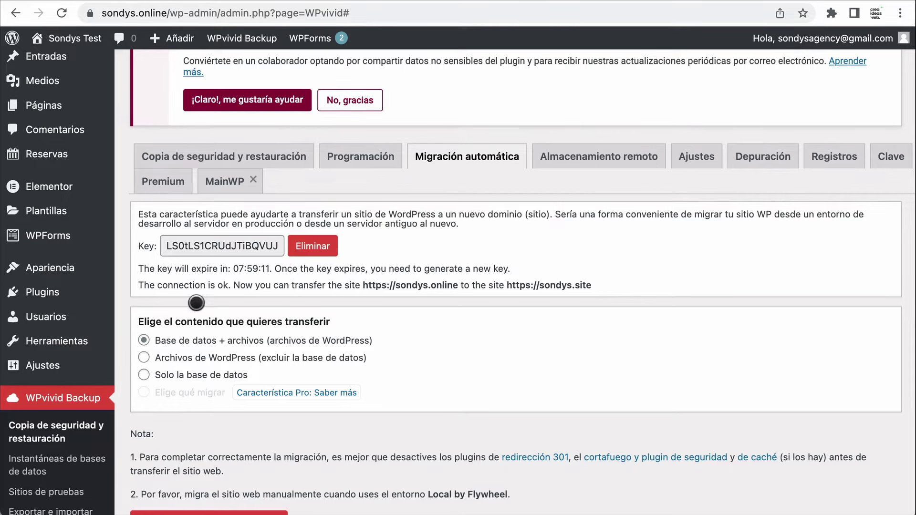
{"action": "scroll", "coordinate": [287, 341], "scroll_direction": "down", "scroll_amount": 3}
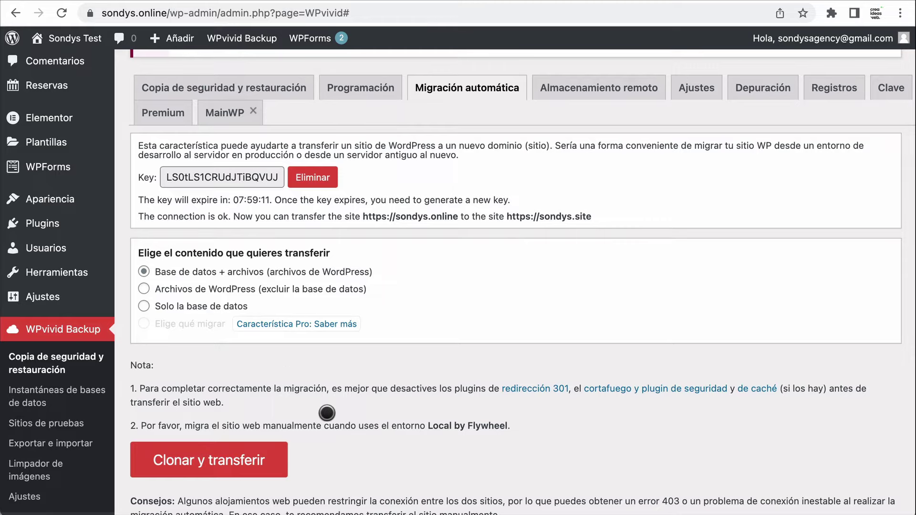
{"action": "scroll", "coordinate": [327, 412], "scroll_direction": "down", "scroll_amount": 2}
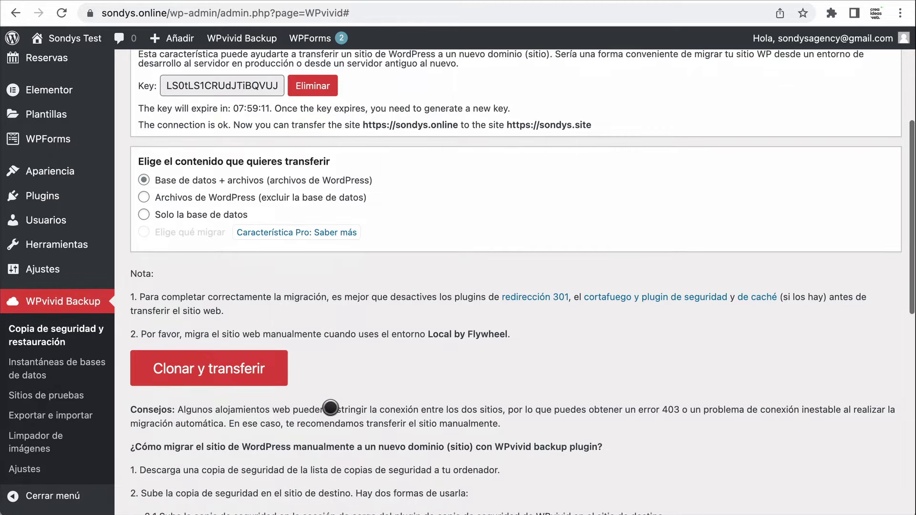
{"action": "left_click", "coordinate": [269, 374]}
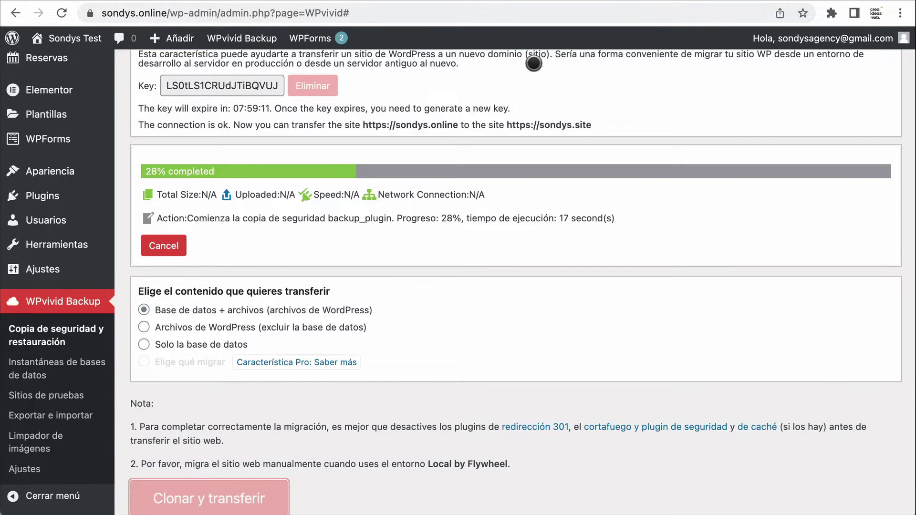
Check the sondys.site home page and the backup task notice on the WPvivid page of sondys.online
{"action": "key", "text": "ctrl+Tab"}
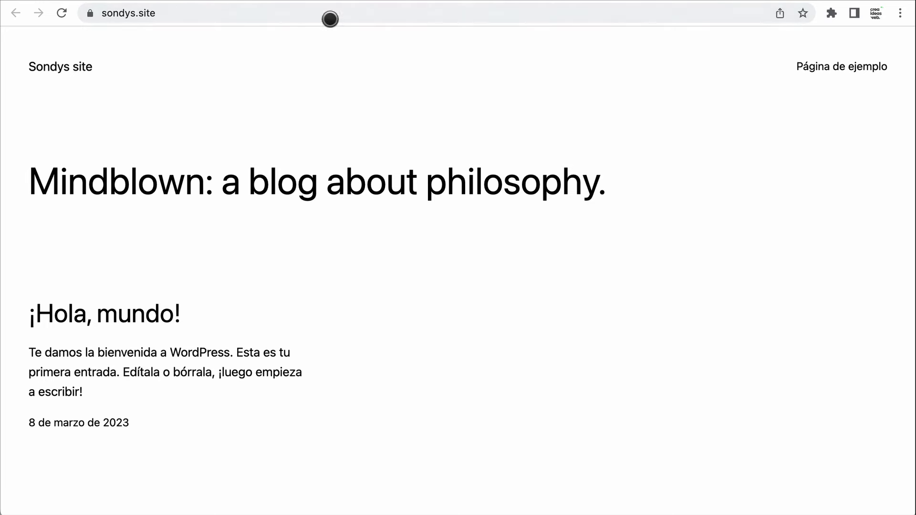
{"action": "key", "text": "ctrl+shift+Tab"}
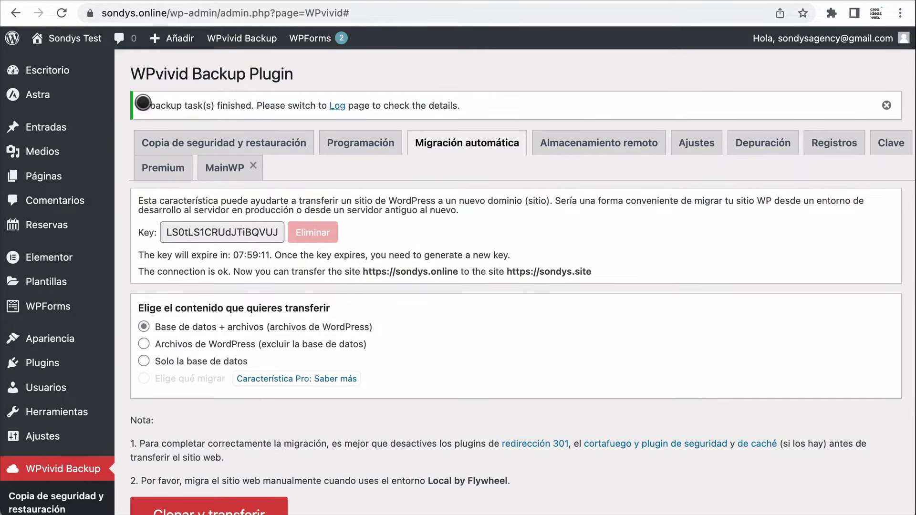
{"action": "left_click_drag", "start_coordinate": [142, 102], "coordinate": [223, 103]}
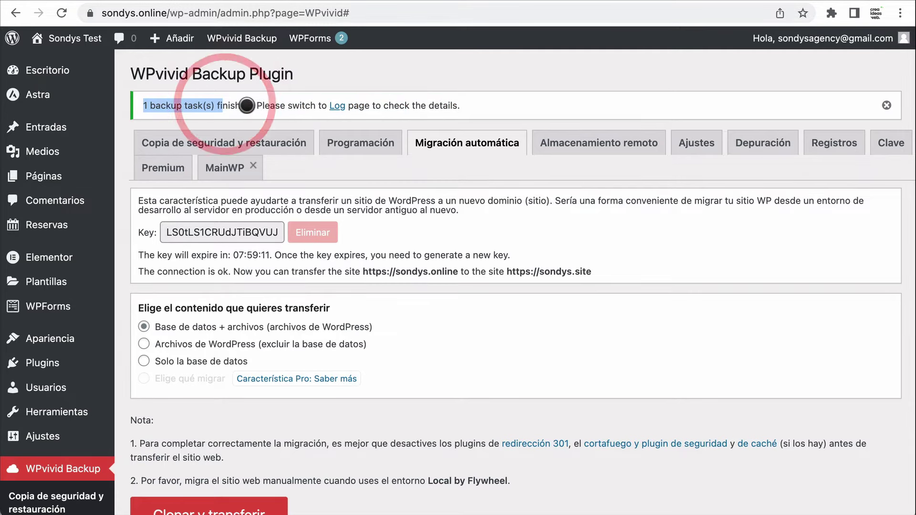
{"action": "left_click", "coordinate": [238, 101]}
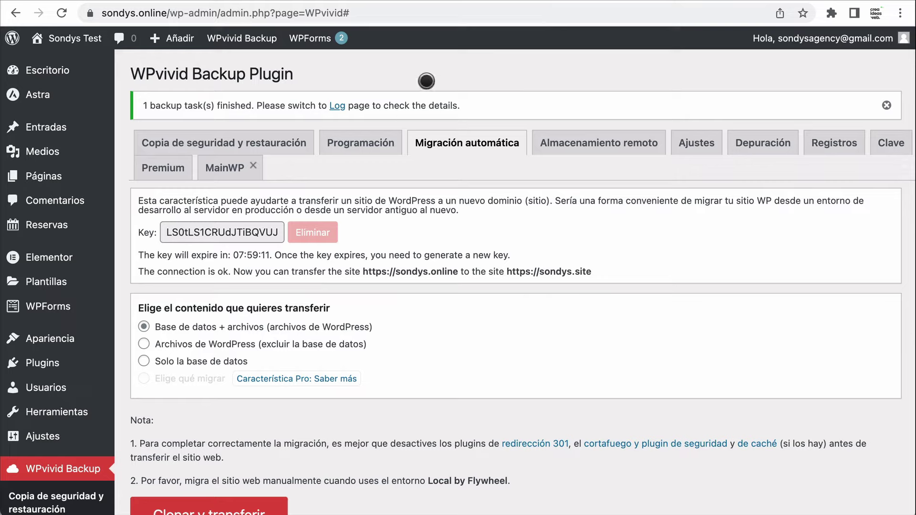
{"action": "key", "text": "ctrl+Tab"}
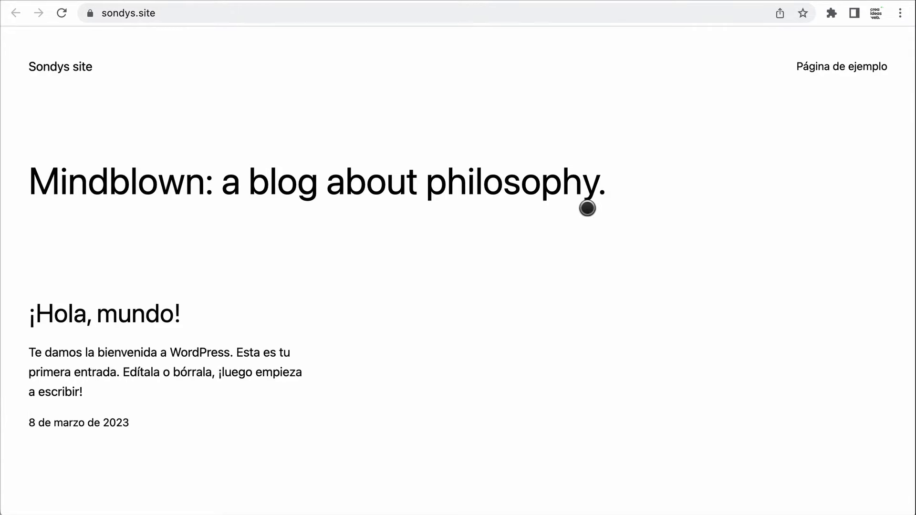
{"action": "key", "text": "ctrl+shift+Tab"}
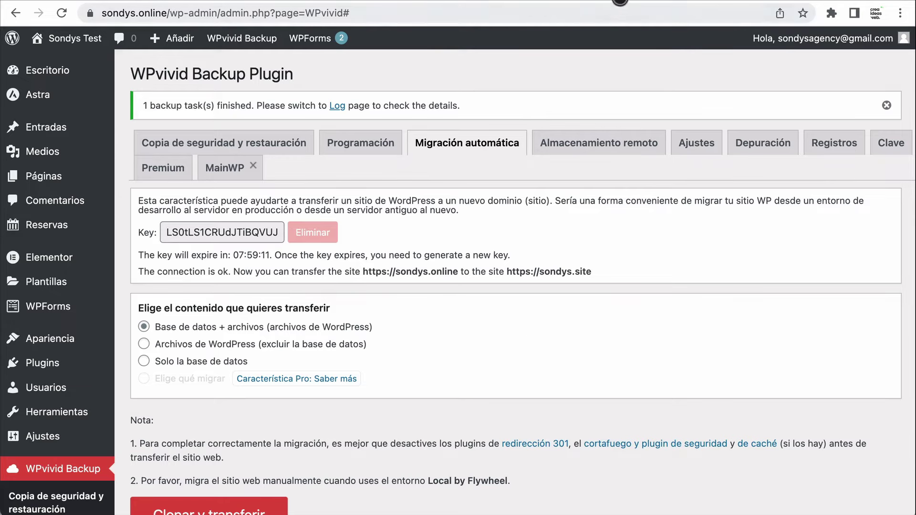
In WPvivid on sondys.site, scan the backup directory for the uploaded or received backup
{"action": "left_click", "coordinate": [606, 3]}
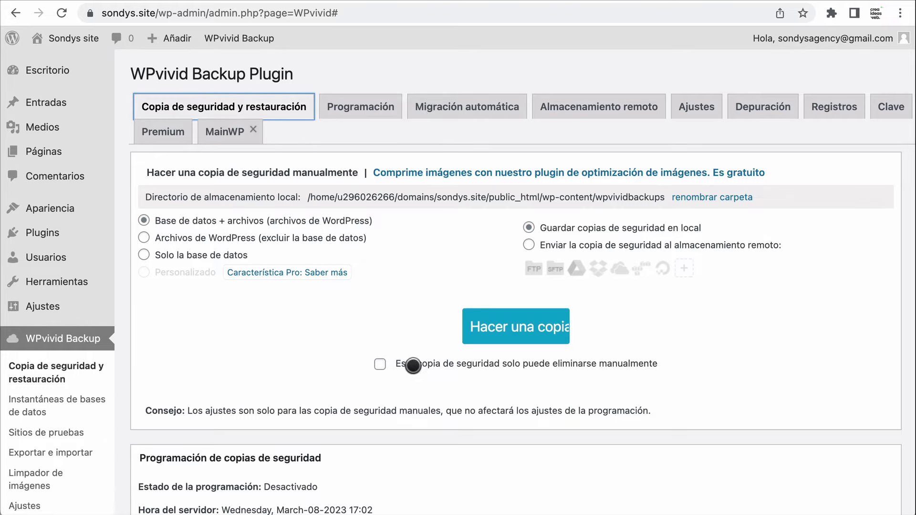
{"action": "scroll", "coordinate": [351, 351], "scroll_direction": "down", "scroll_amount": 5}
{"action": "scroll", "coordinate": [351, 350], "scroll_direction": "down", "scroll_amount": 5}
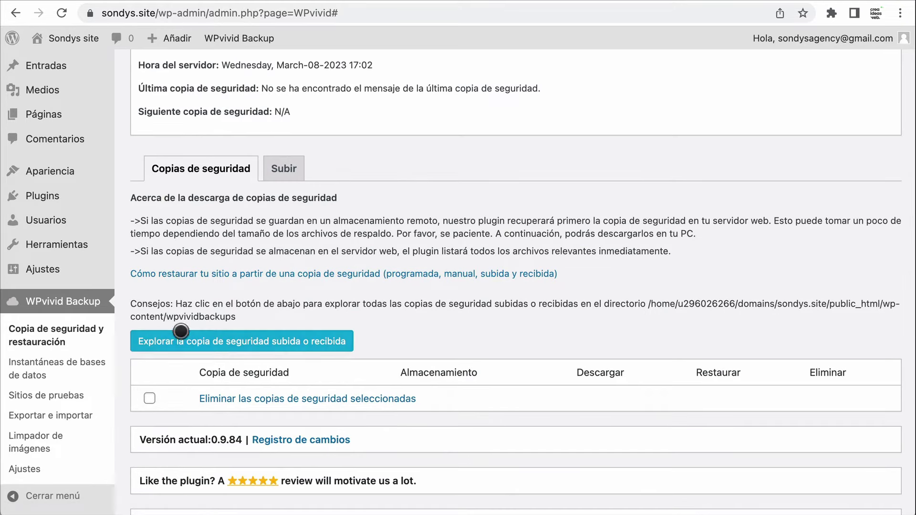
{"action": "left_click", "coordinate": [274, 342]}
{"action": "left_click", "coordinate": [310, 342]}
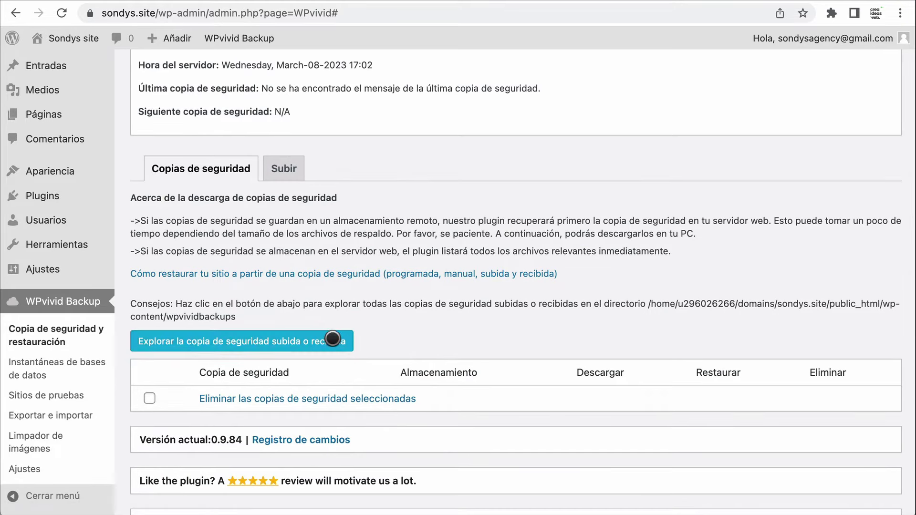
{"action": "left_click", "coordinate": [327, 342]}
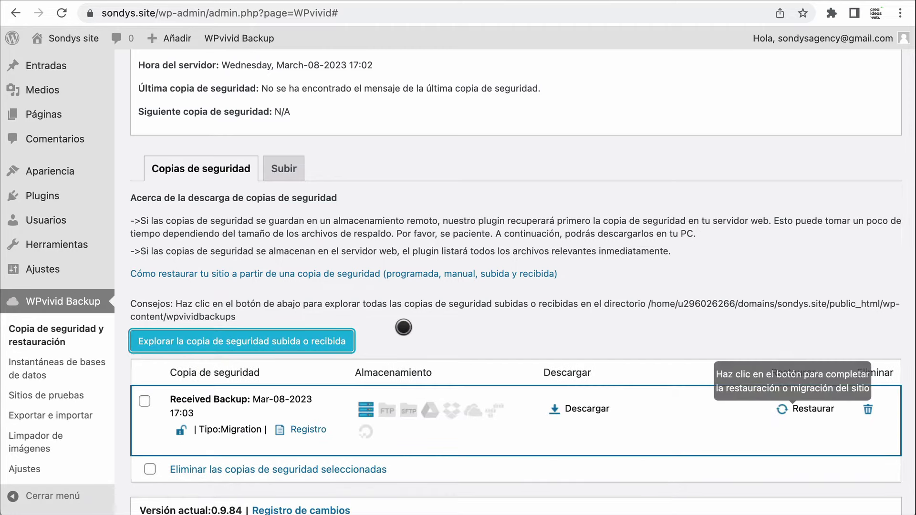
Restore the received Mar-08-2023 17:03 migration backup on sondys.site, confirm the restoration, and dismiss the completion message
{"action": "scroll", "coordinate": [576, 324], "scroll_direction": "down", "scroll_amount": 3}
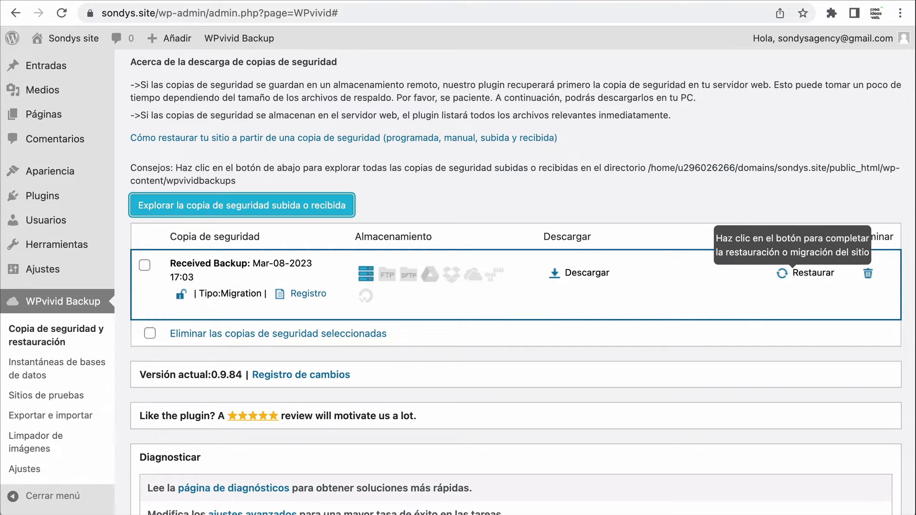
{"action": "left_click", "coordinate": [334, 1]}
{"action": "scroll", "coordinate": [499, 202], "scroll_direction": "up", "scroll_amount": 20}
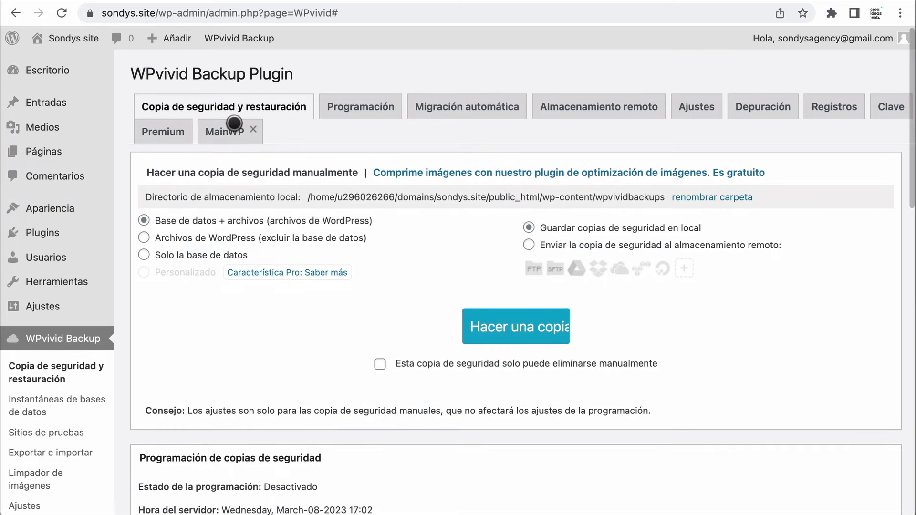
{"action": "scroll", "coordinate": [392, 359], "scroll_direction": "down", "scroll_amount": 10}
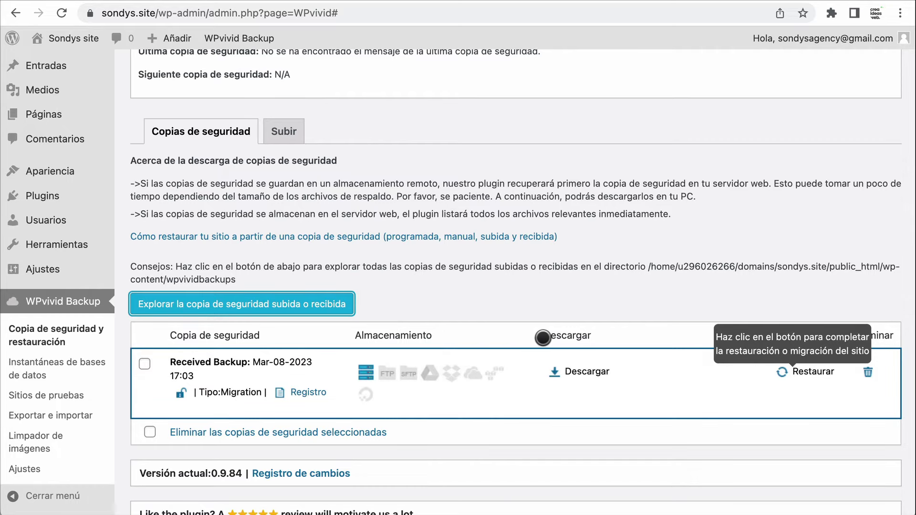
{"action": "scroll", "coordinate": [543, 333], "scroll_direction": "down", "scroll_amount": 1}
{"action": "left_click", "coordinate": [792, 337]}
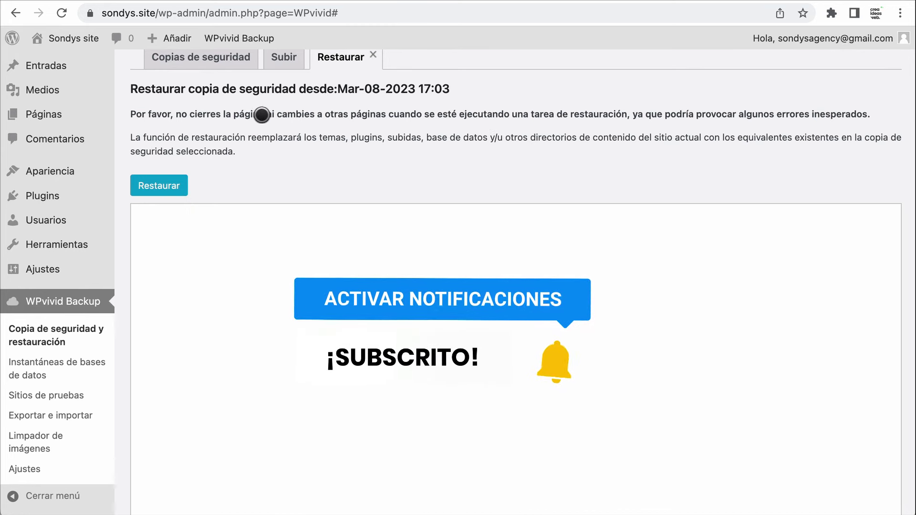
{"action": "scroll", "coordinate": [306, 143], "scroll_direction": "up", "scroll_amount": 2}
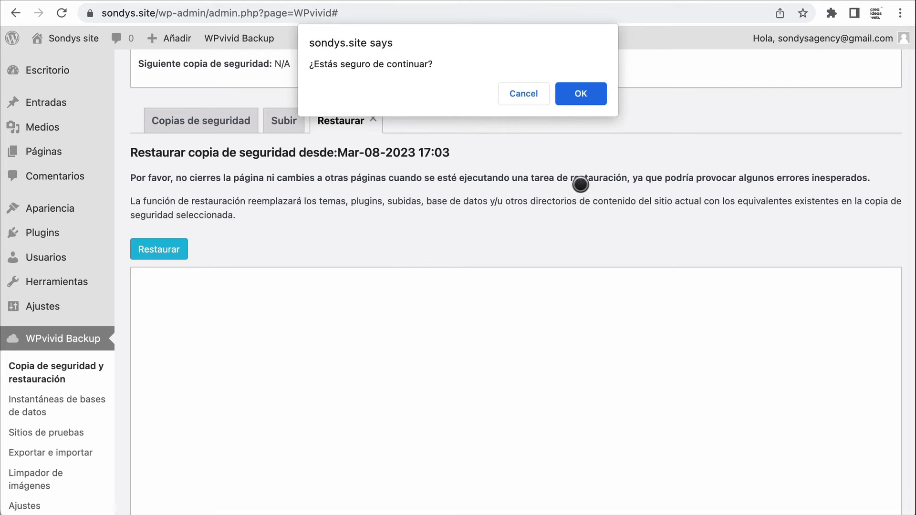
{"action": "left_click", "coordinate": [591, 91]}
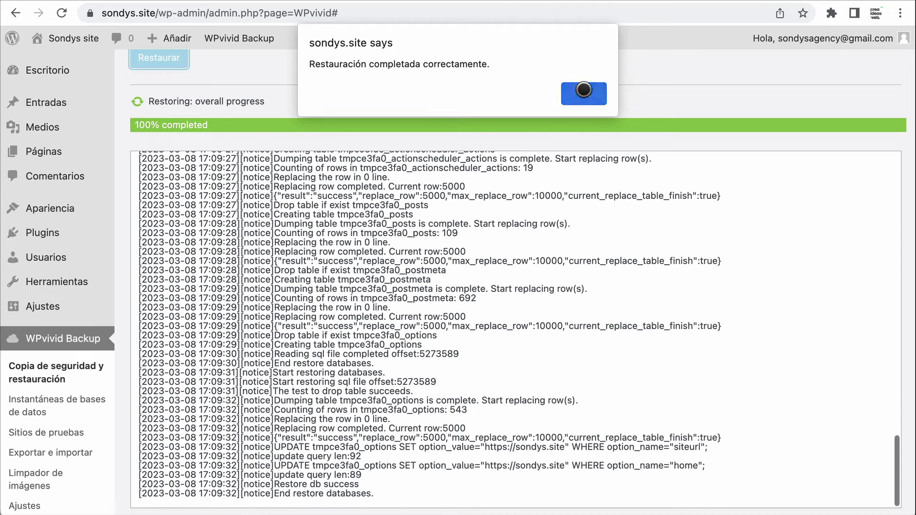
{"action": "left_click", "coordinate": [573, 88]}
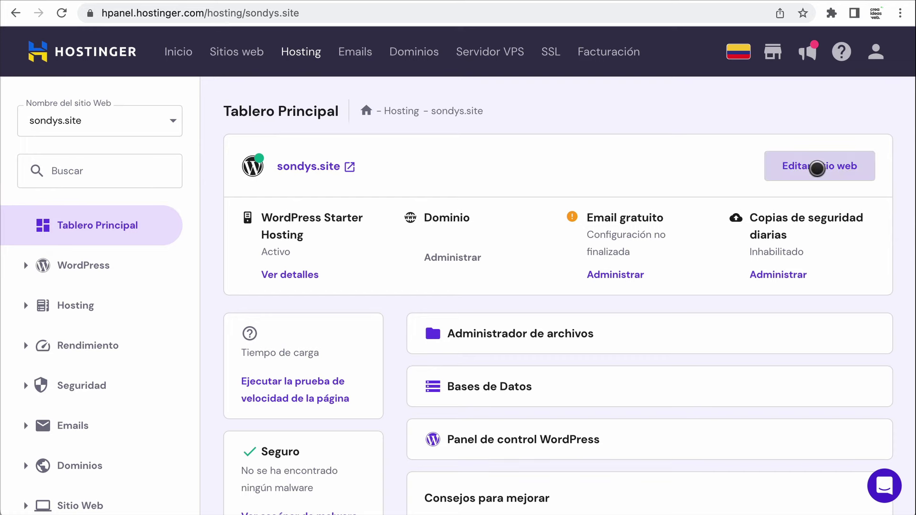
Open the WordPress dashboard of sondys.site from its Hostinger hosting panel and compare its address with the sondys.online page
{"action": "left_click", "coordinate": [827, 173]}
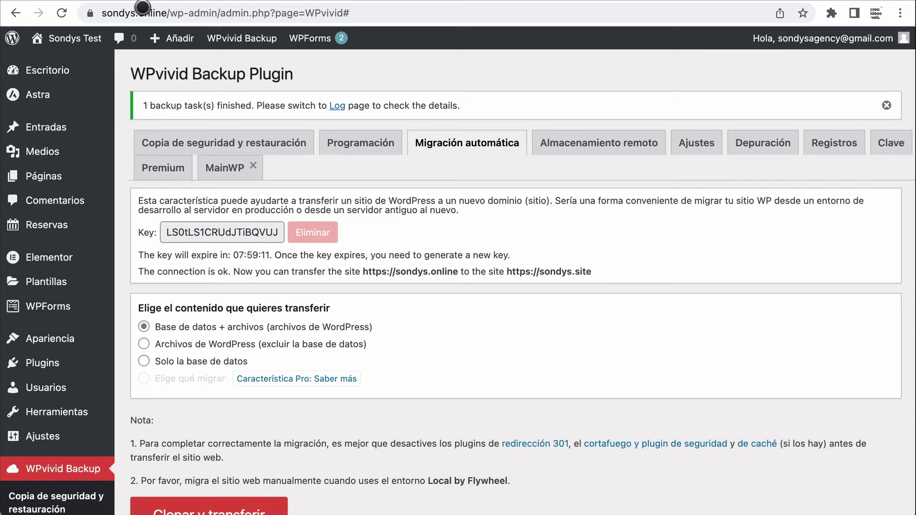
{"action": "double_click", "coordinate": [143, 8]}
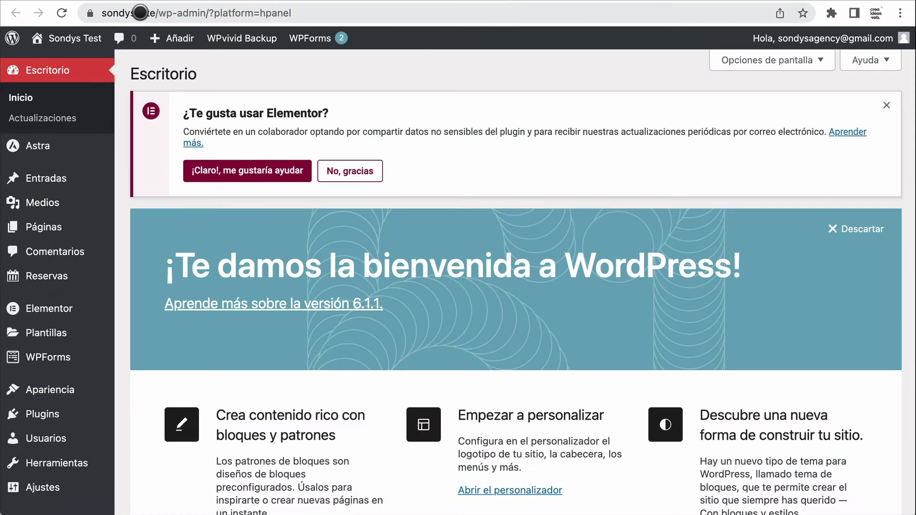
Check the domain in the sondys.site dashboard address and visit the public site from the dashboard
{"action": "left_click_drag", "start_coordinate": [139, 13], "coordinate": [158, 13]}
{"action": "left_click", "coordinate": [191, 13]}
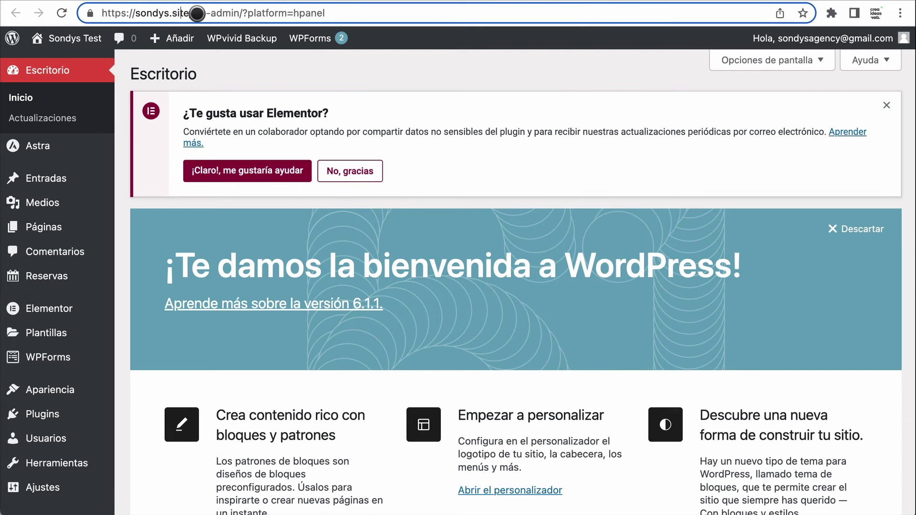
{"action": "left_click", "coordinate": [368, 67]}
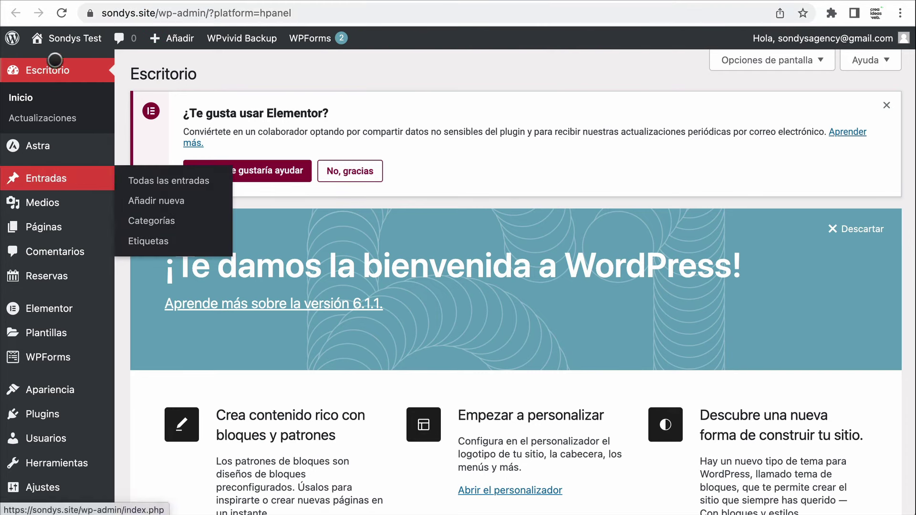
{"action": "mouse_move", "coordinate": [50, 44]}
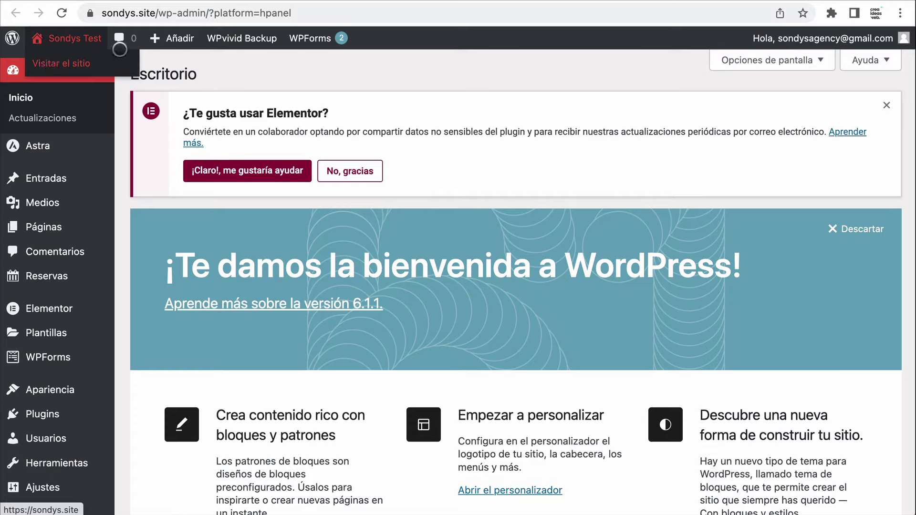
{"action": "left_click", "coordinate": [120, 49]}
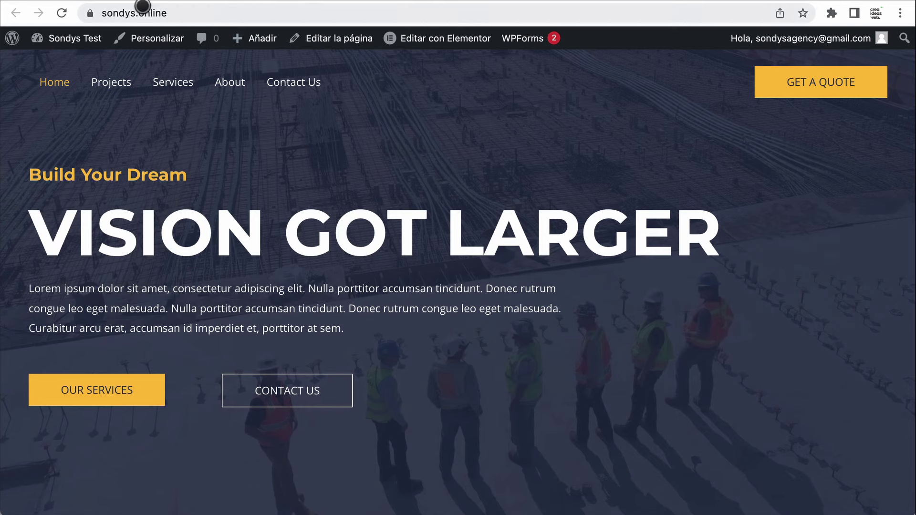
Compare the sondys.online and sondys.site home pages, examining the migrated page's services and office sections
{"action": "scroll", "coordinate": [525, 242], "scroll_direction": "down", "scroll_amount": 11}
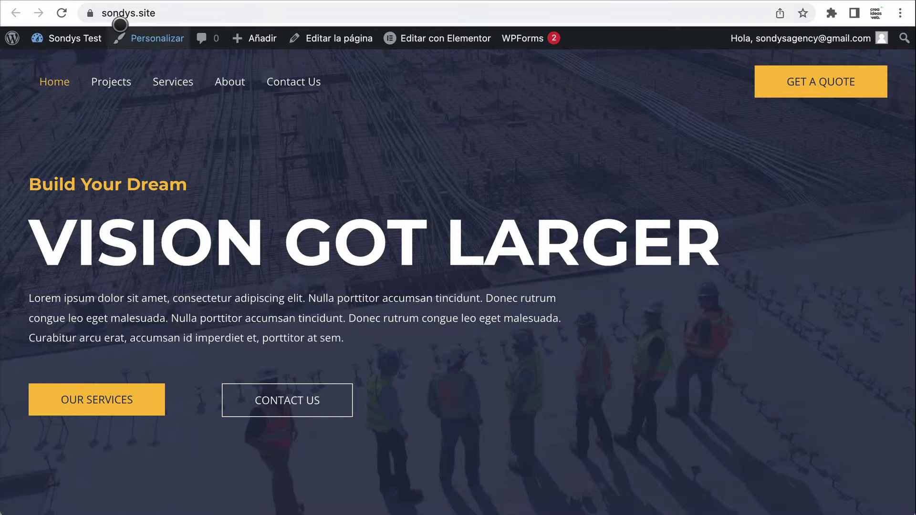
{"action": "scroll", "coordinate": [503, 197], "scroll_direction": "down", "scroll_amount": 3}
{"action": "scroll", "coordinate": [503, 196], "scroll_direction": "down", "scroll_amount": 20}
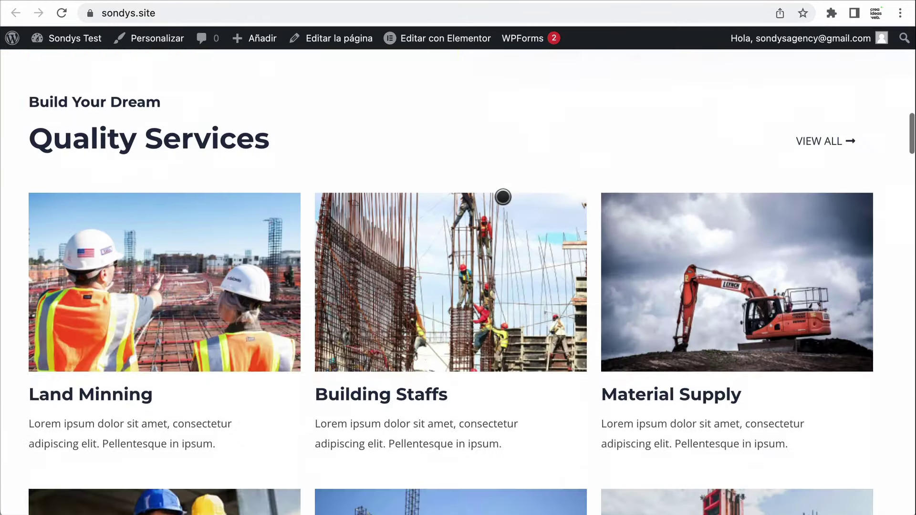
{"action": "scroll", "coordinate": [503, 197], "scroll_direction": "down", "scroll_amount": 8}
{"action": "scroll", "coordinate": [503, 196], "scroll_direction": "up", "scroll_amount": 18}
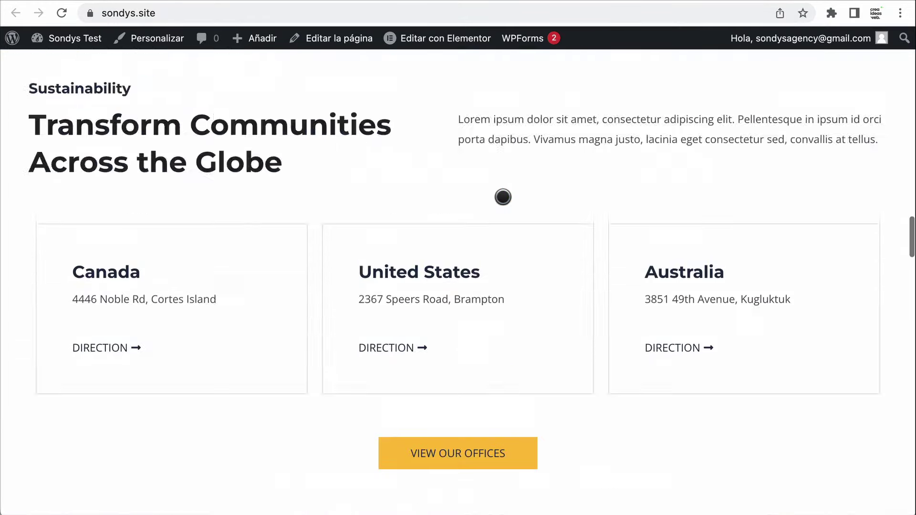
{"action": "scroll", "coordinate": [503, 196], "scroll_direction": "up", "scroll_amount": 5}
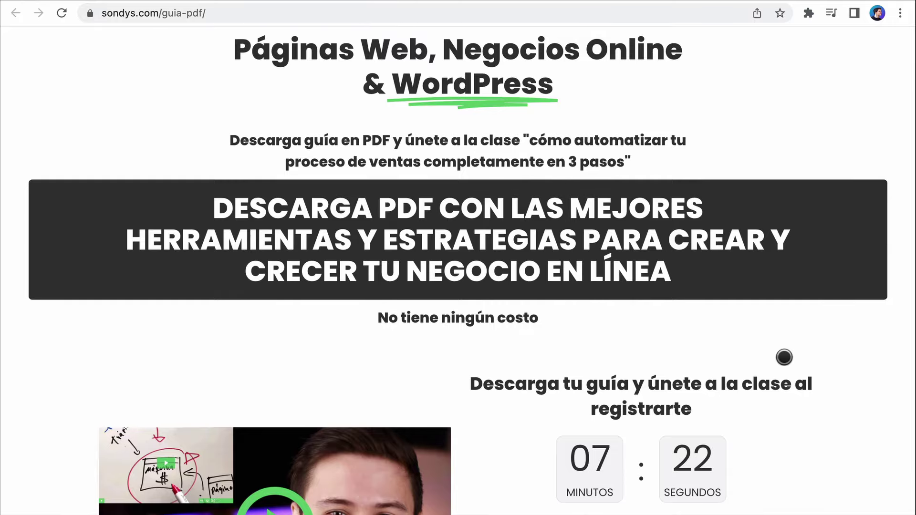
Read through the sondys.com/guia-pdf page, including its sign-up form and the three secrets section
{"action": "scroll", "coordinate": [784, 357], "scroll_direction": "down", "scroll_amount": 4}
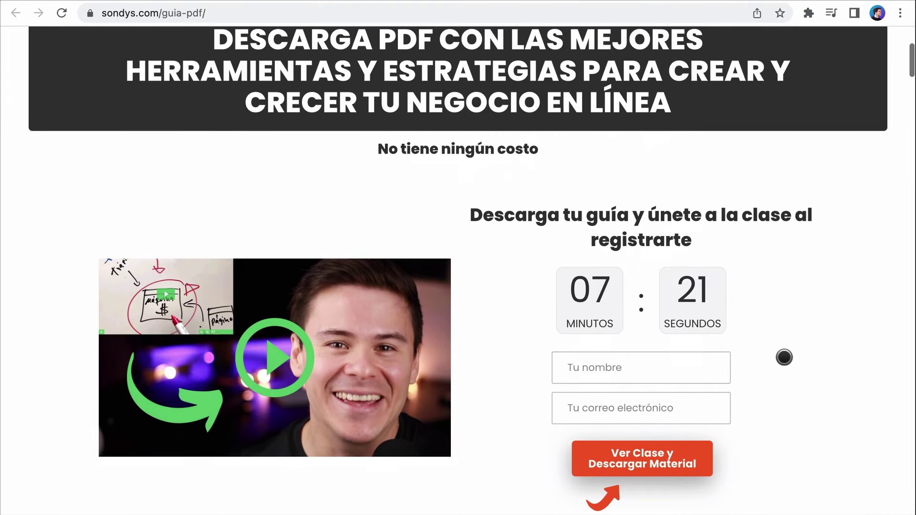
{"action": "scroll", "coordinate": [784, 356], "scroll_direction": "down", "scroll_amount": 2}
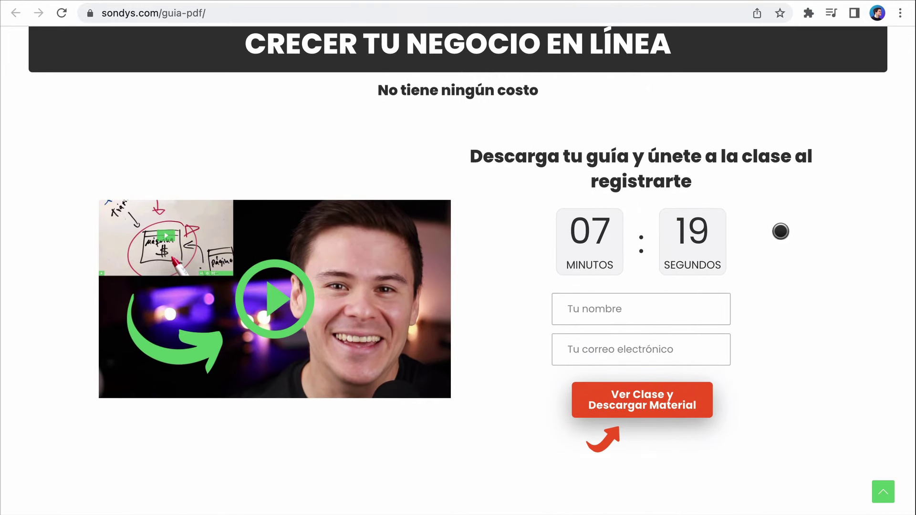
{"action": "scroll", "coordinate": [781, 231], "scroll_direction": "down", "scroll_amount": 12}
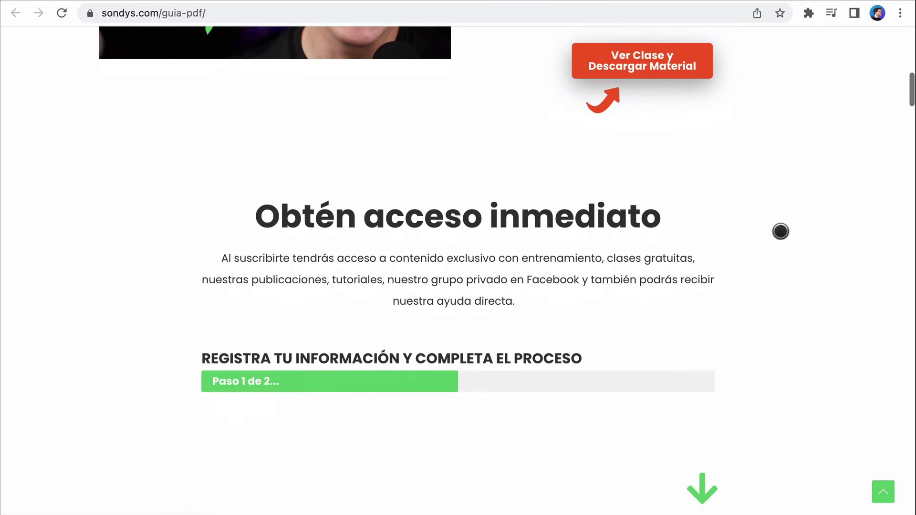
{"action": "scroll", "coordinate": [781, 231], "scroll_direction": "down", "scroll_amount": 12}
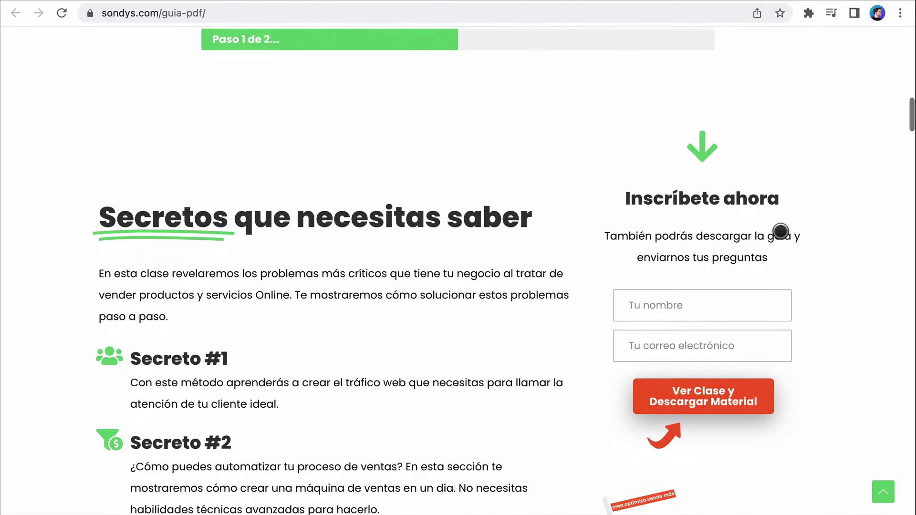
{"action": "scroll", "coordinate": [840, 387], "scroll_direction": "down", "scroll_amount": 5}
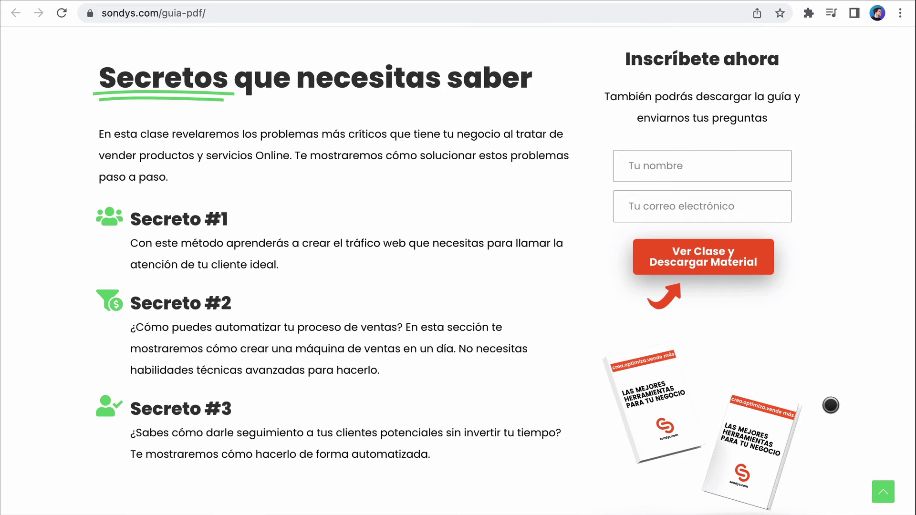
Review the free WordPress website page on sondys.com, its hosting discount coupons, and the coupon links in the YouTube video description
{"action": "key", "text": "ctrl+w"}
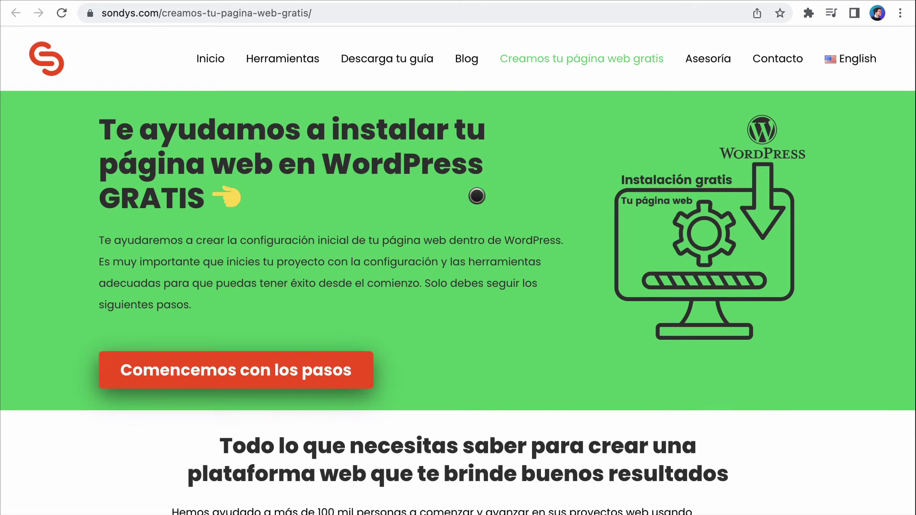
{"action": "scroll", "coordinate": [666, 373], "scroll_direction": "down", "scroll_amount": 8}
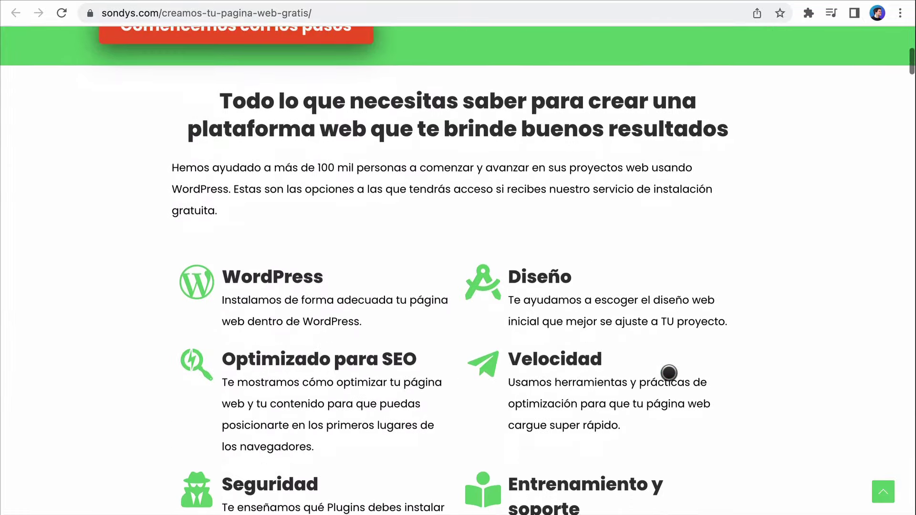
{"action": "scroll", "coordinate": [668, 373], "scroll_direction": "down", "scroll_amount": 11}
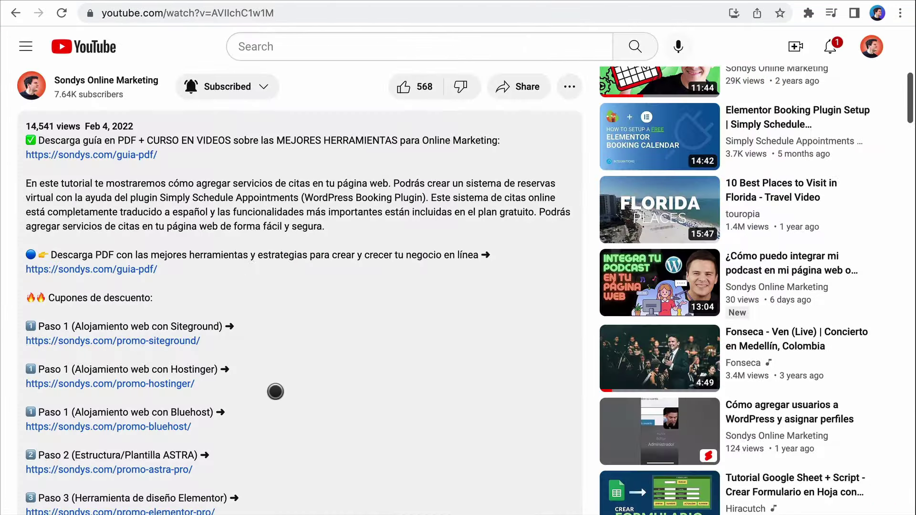
{"action": "scroll", "coordinate": [275, 391], "scroll_direction": "down", "scroll_amount": 3}
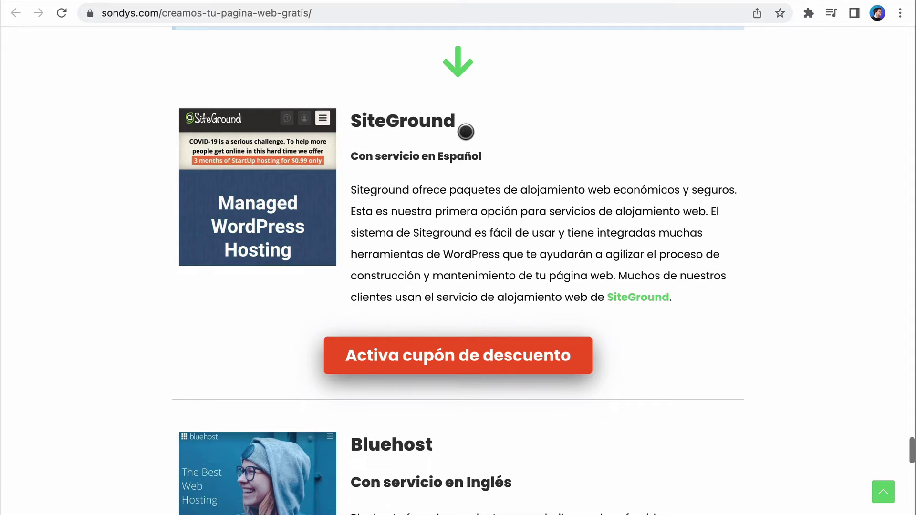
{"action": "scroll", "coordinate": [637, 404], "scroll_direction": "down", "scroll_amount": 8}
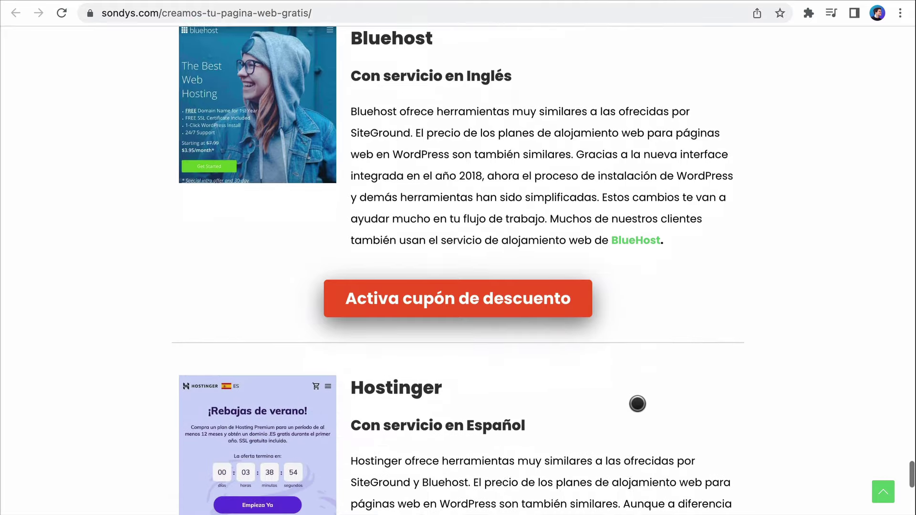
{"action": "scroll", "coordinate": [637, 404], "scroll_direction": "down", "scroll_amount": 2}
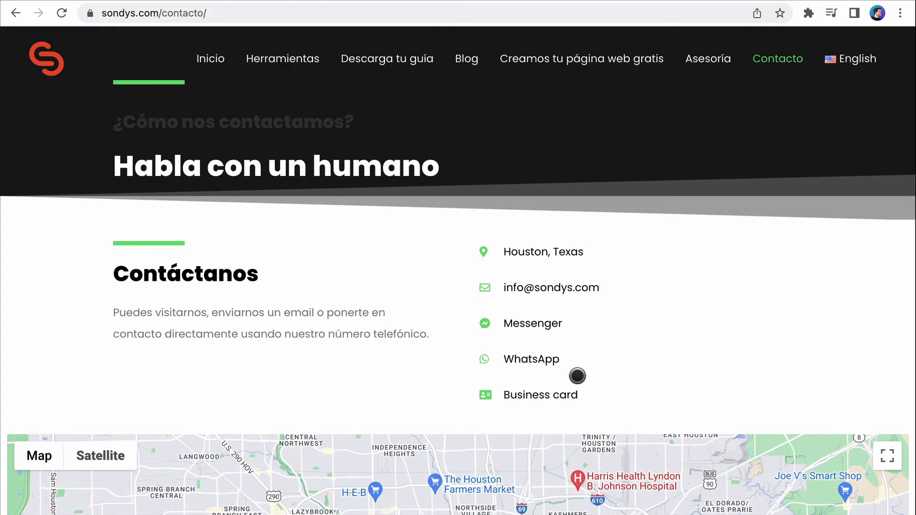
Open the business card from the sondys.com contact page and view its contact options and website service plans
{"action": "left_click", "coordinate": [562, 395]}
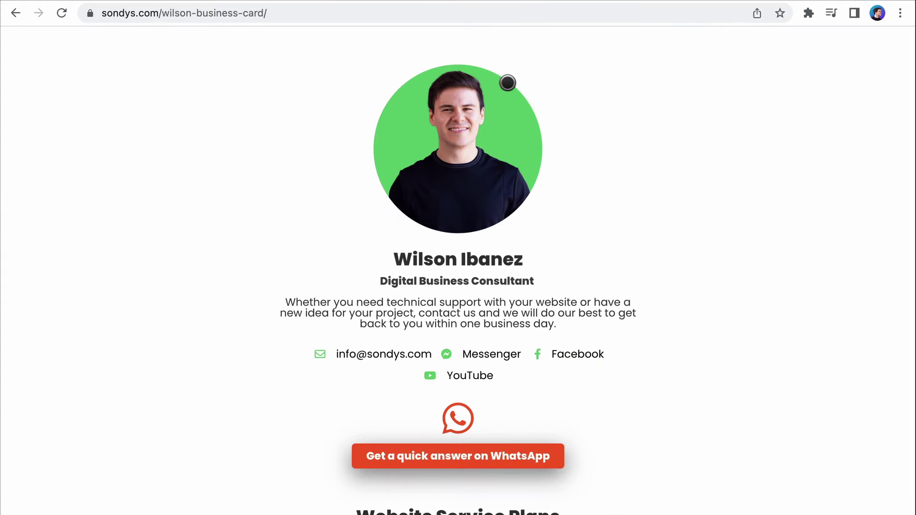
{"action": "scroll", "coordinate": [661, 397], "scroll_direction": "down", "scroll_amount": 3}
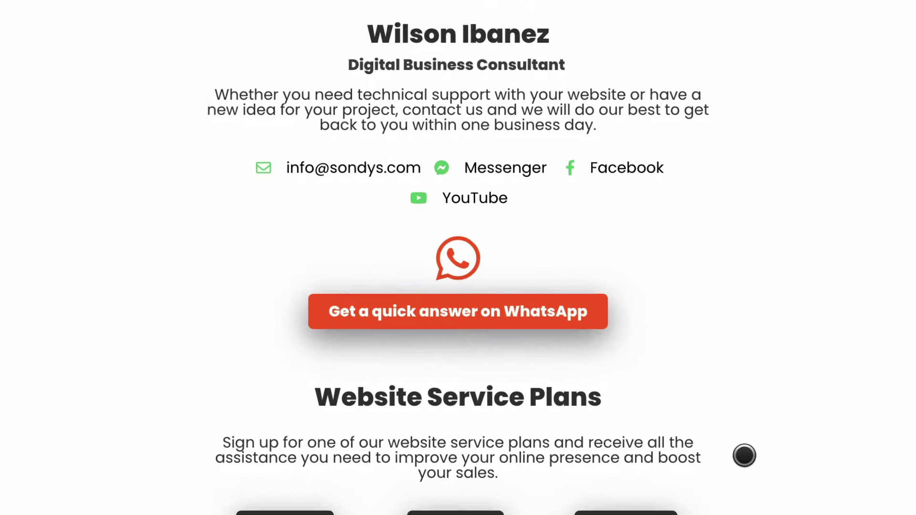
{"action": "scroll", "coordinate": [744, 456], "scroll_direction": "down", "scroll_amount": 3}
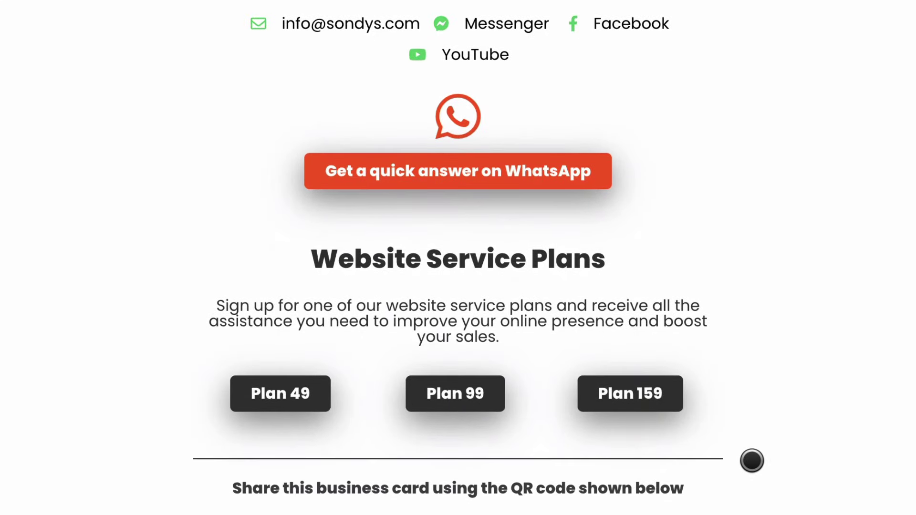